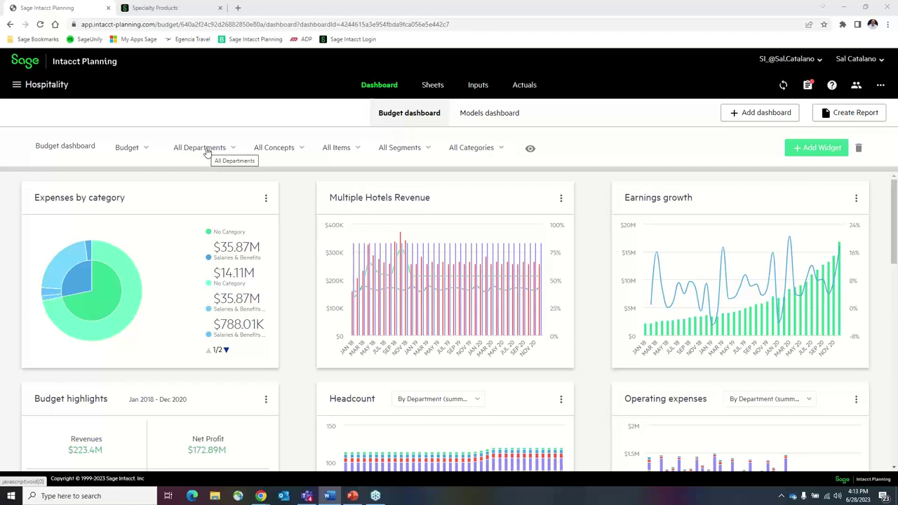
# Step: Browse the All Concepts, All Departments and All Items filters, then bring up the budget list
pyautogui.click(299, 152)
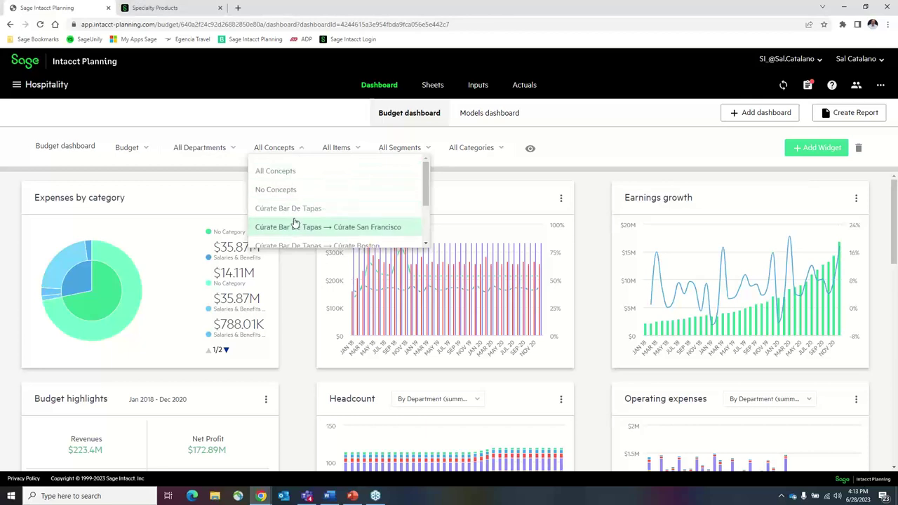
pyautogui.click(232, 147)
pyautogui.click(232, 147)
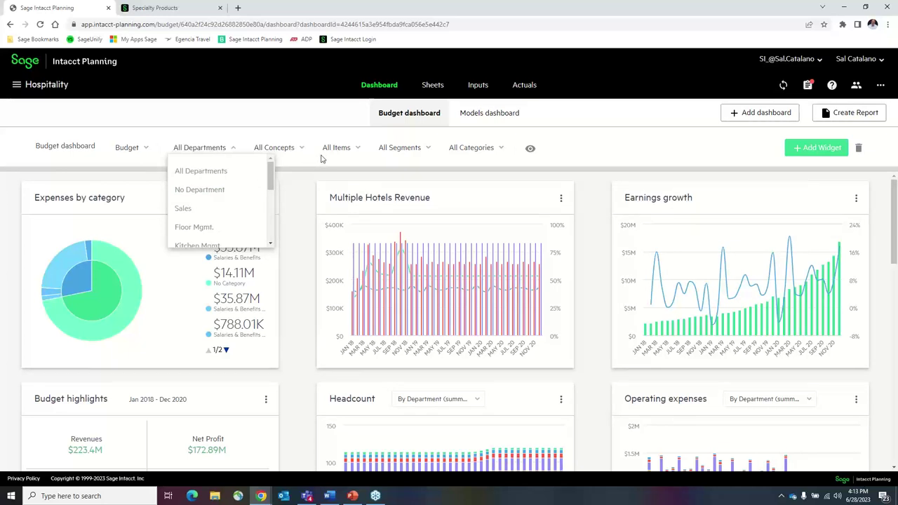
pyautogui.click(348, 148)
pyautogui.click(351, 150)
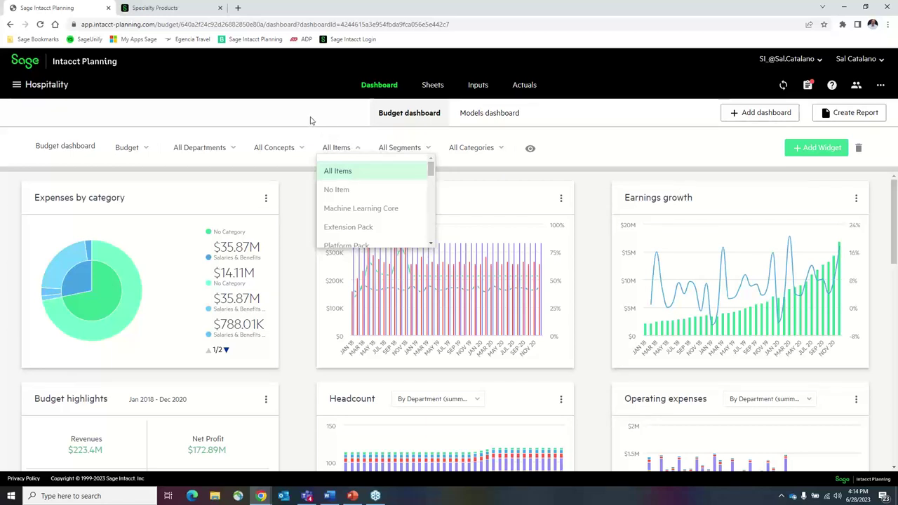
pyautogui.click(15, 90)
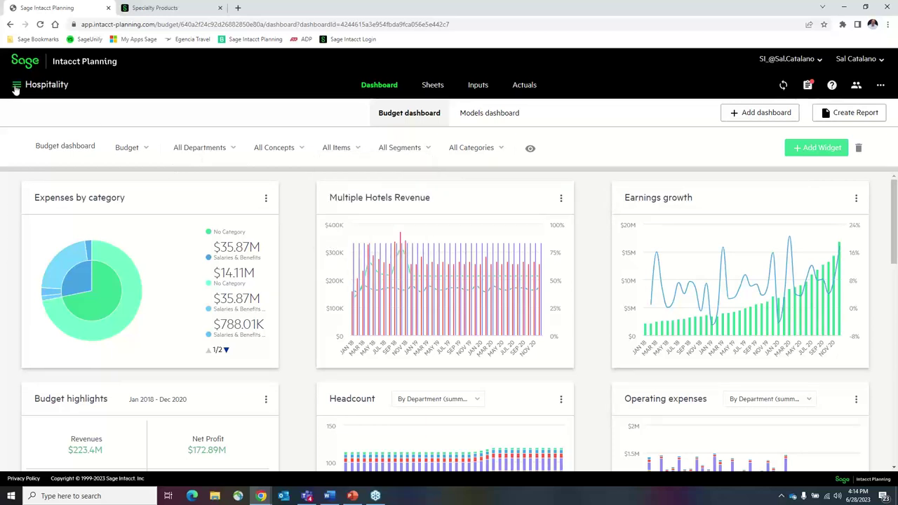
pyautogui.click(15, 87)
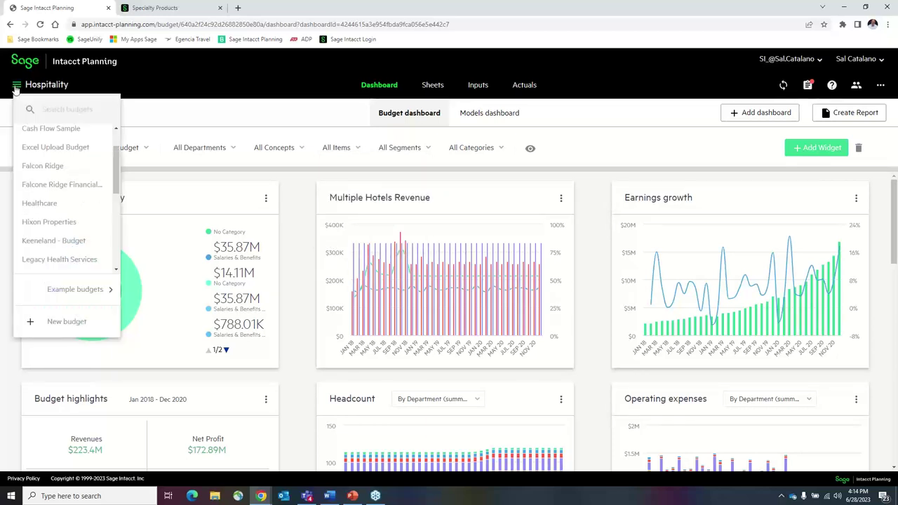
# Step: Start and cancel a new budget, then dismiss the Sign in to Sage Intacct prompt
pyautogui.click(57, 324)
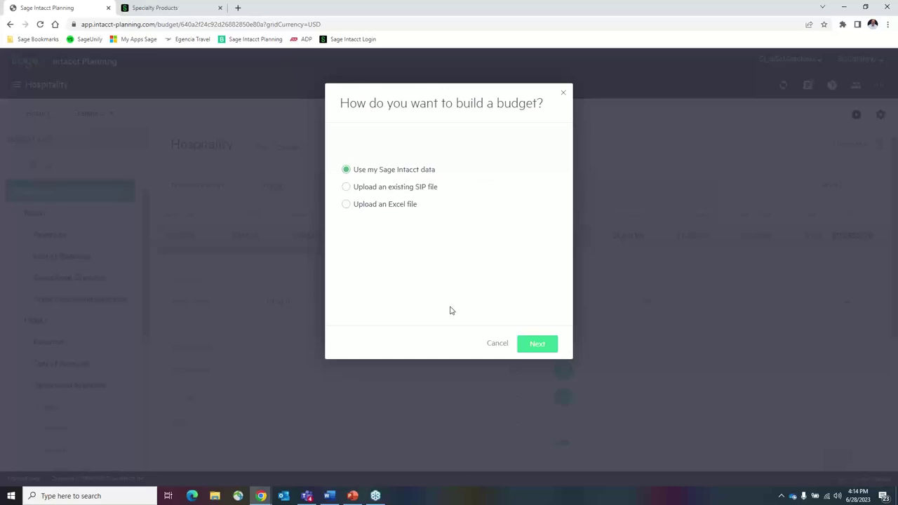
pyautogui.click(498, 344)
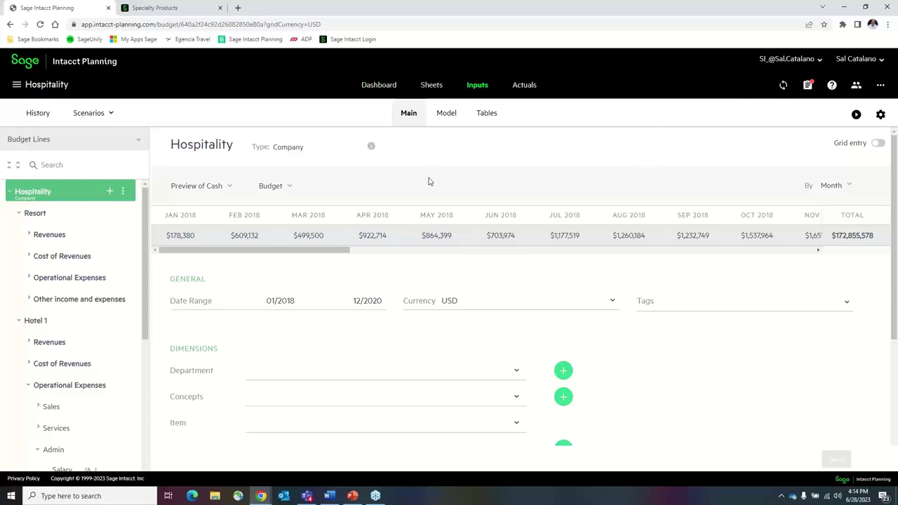
pyautogui.click(784, 86)
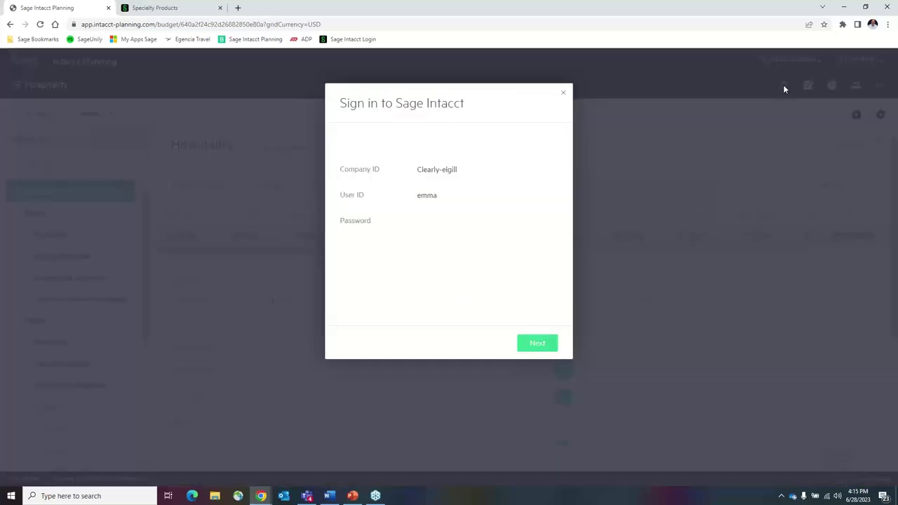
pyautogui.click(445, 222)
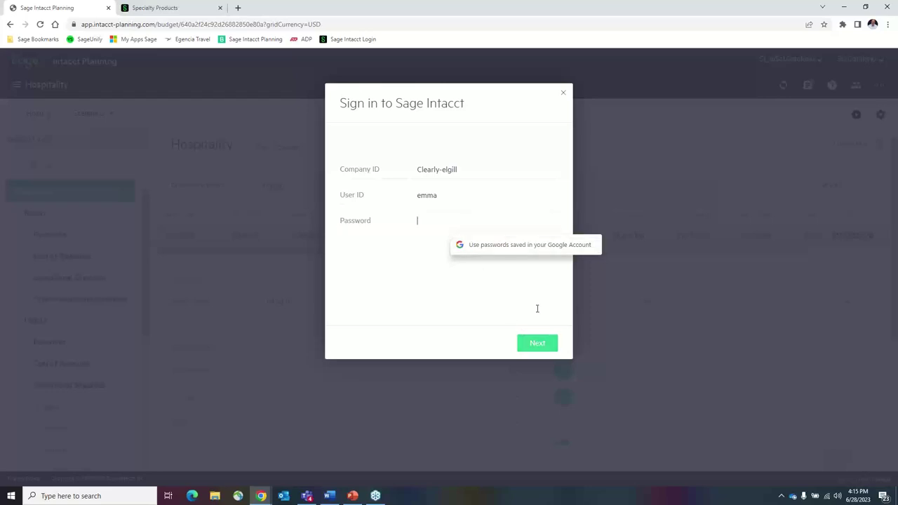
pyautogui.click(563, 93)
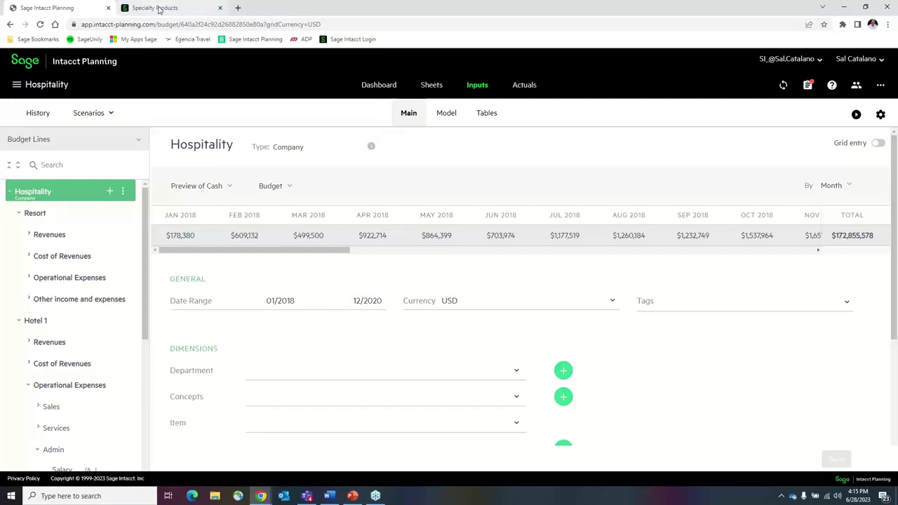
# Step: Switch to Specialty Products and open the Budgets repository listing its 11 budgets
pyautogui.click(159, 9)
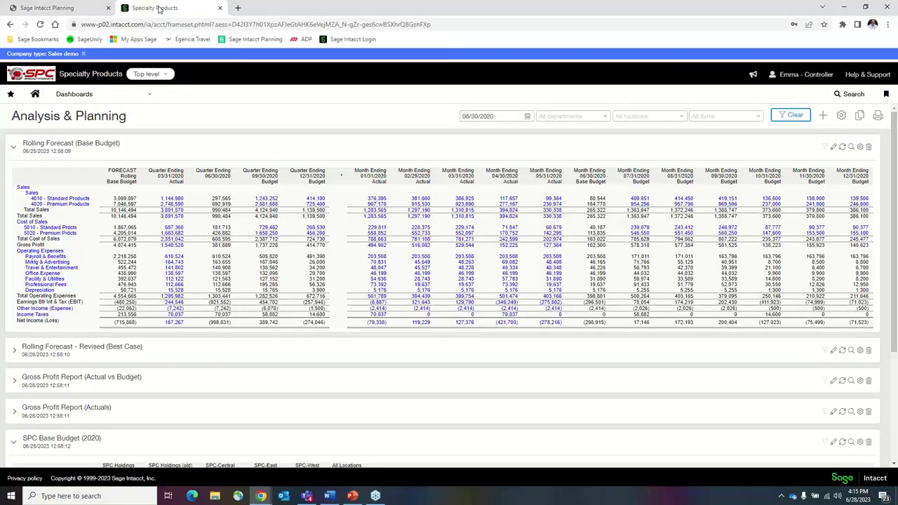
pyautogui.click(144, 97)
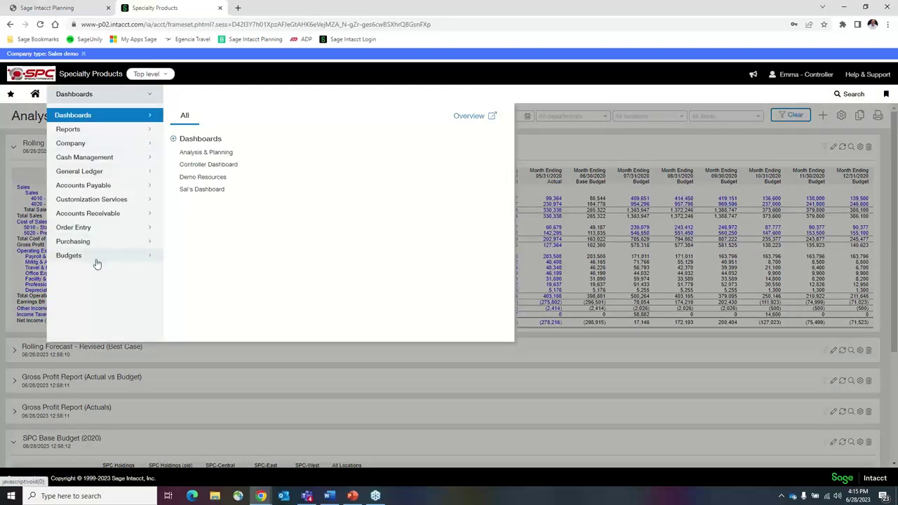
pyautogui.moveTo(95, 259)
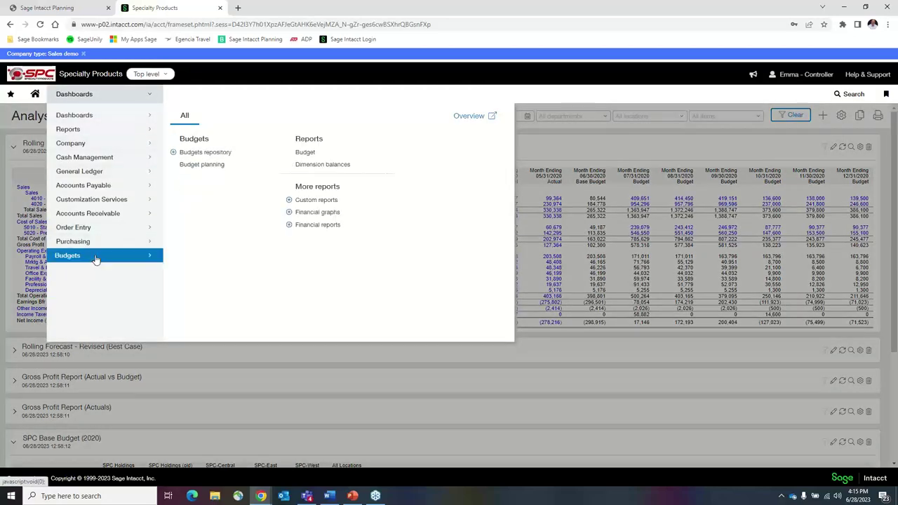
pyautogui.click(194, 154)
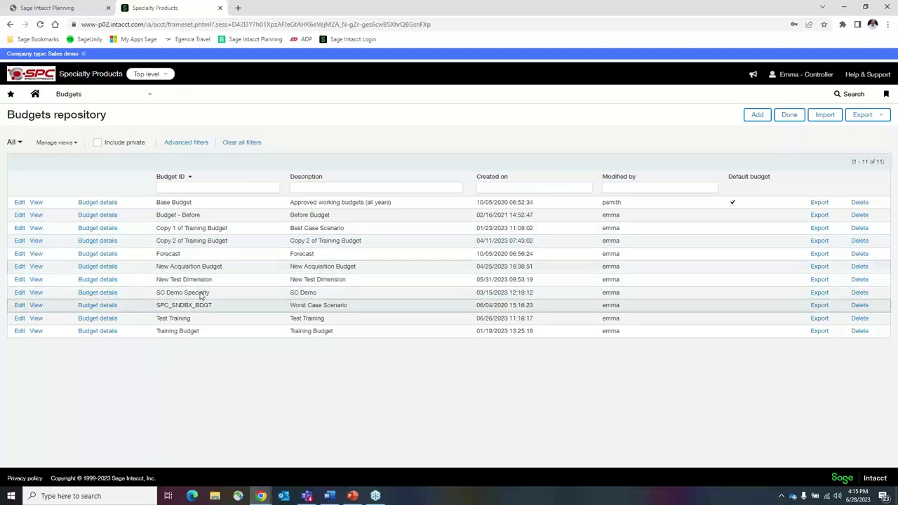
# Step: Return to the Analysis & Planning dashboard
pyautogui.click(129, 99)
pyautogui.moveTo(77, 119)
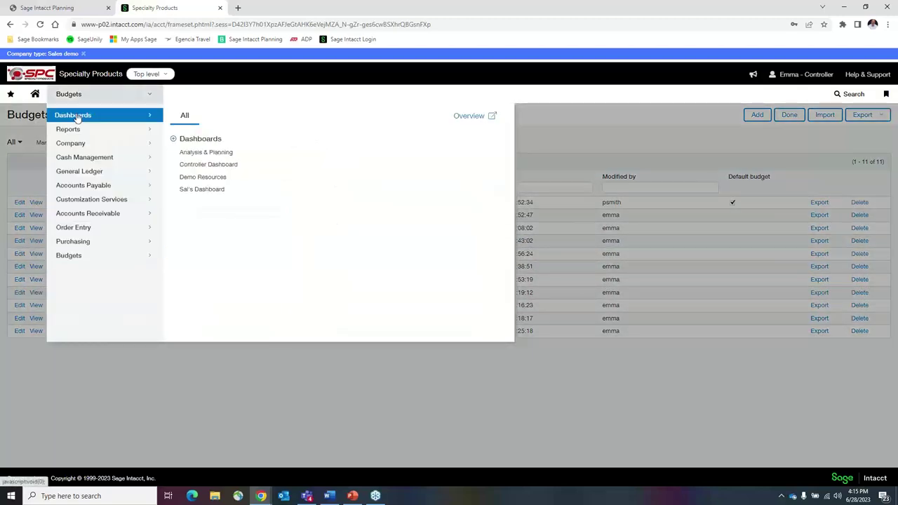
pyautogui.click(187, 152)
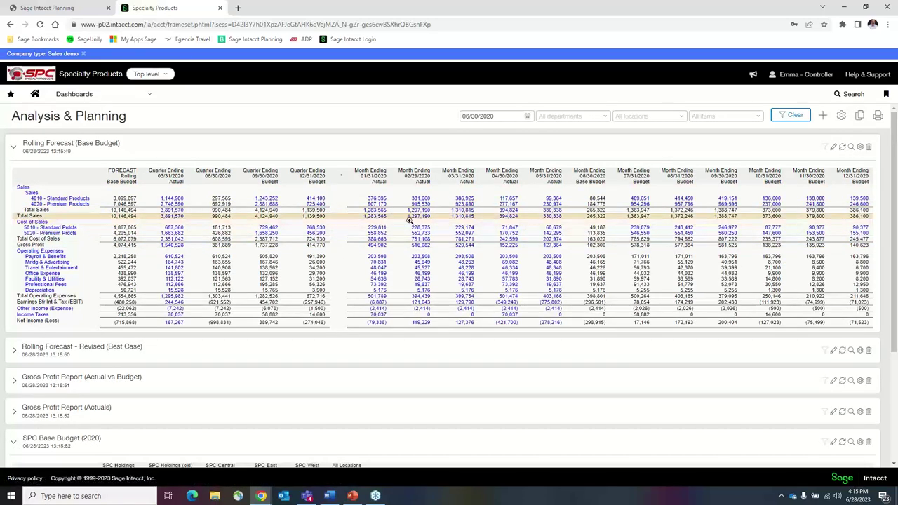
# Step: Drill into the 07/31/2020 Standard Products budget and follow the 130,800.00 link into Planning
pyautogui.click(640, 200)
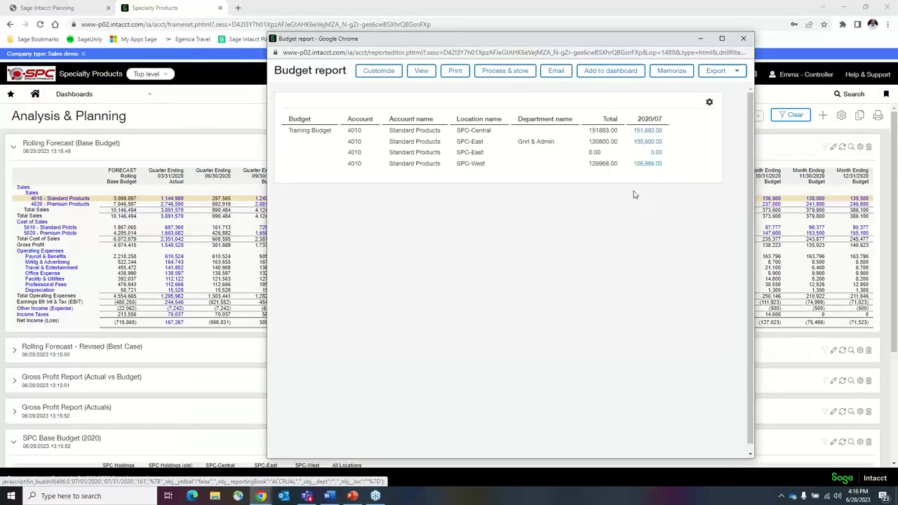
pyautogui.click(640, 143)
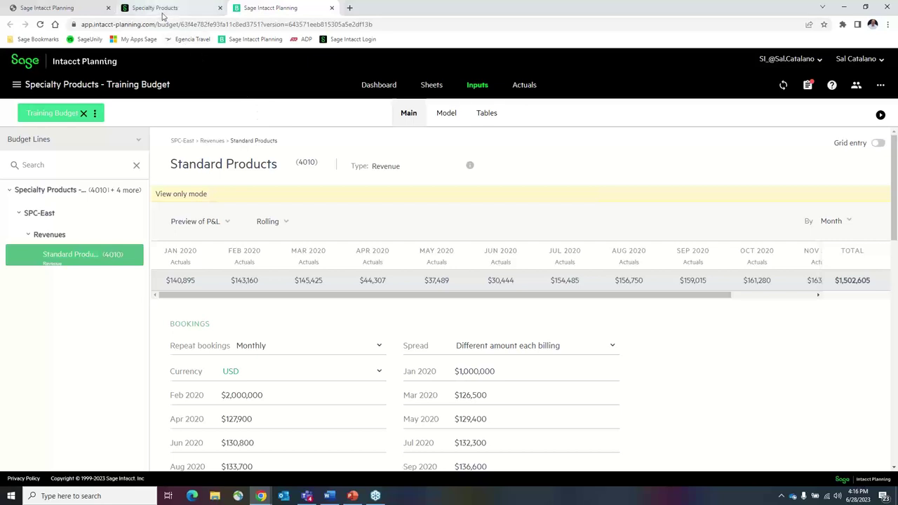
# Step: Sign the Training Budget in to Sage Intacct with the account password, then close the sync choices
pyautogui.moveTo(162, 14)
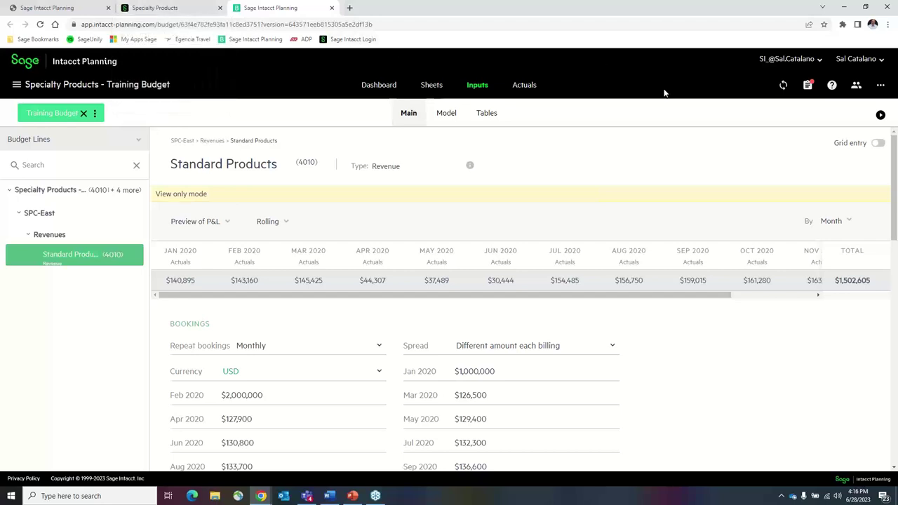
pyautogui.click(783, 85)
pyautogui.click(474, 225)
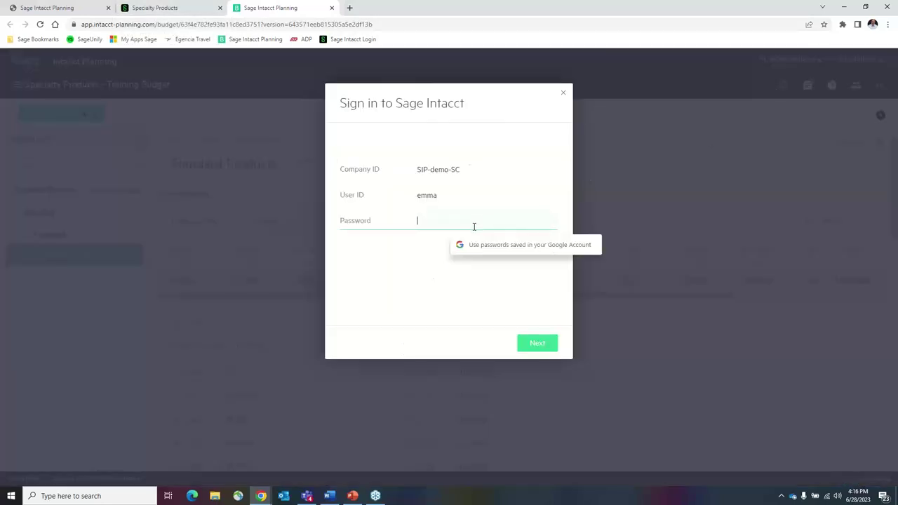
pyautogui.write('••')
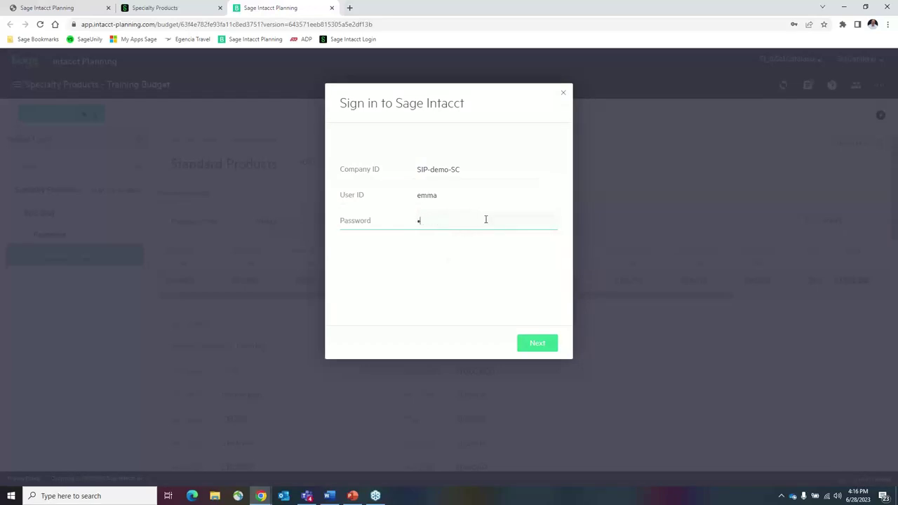
pyautogui.press('BackSpace')
pyautogui.write('••')
pyautogui.press('Return')
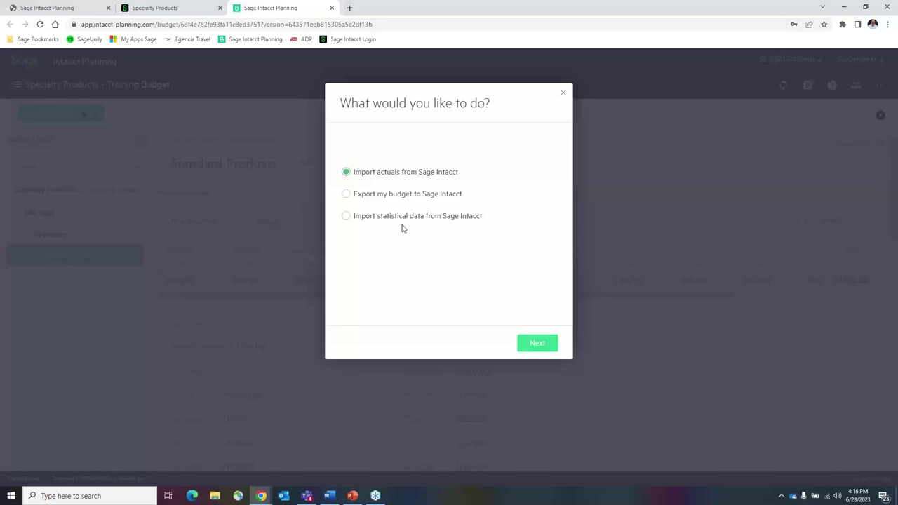
pyautogui.click(563, 96)
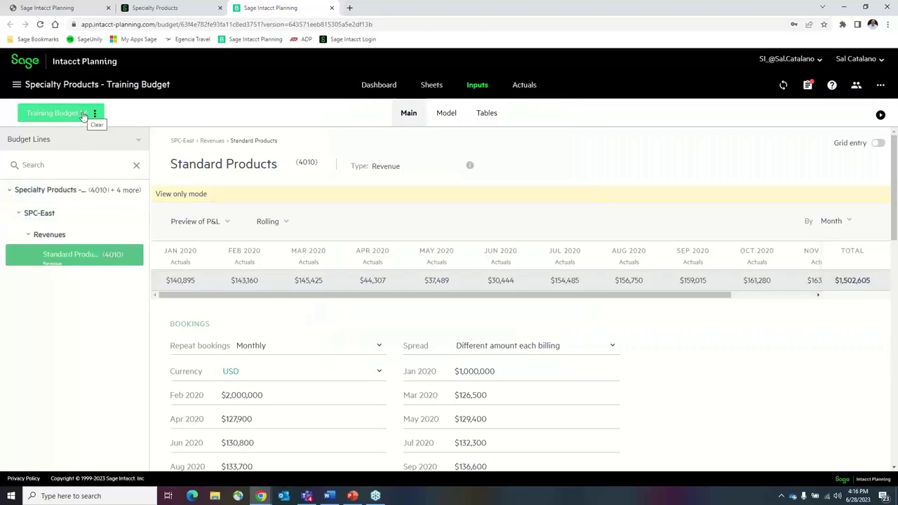
# Step: Expand Revenues, open the Standard Products line, and leave view-only mode for the Training Budget
pyautogui.click(16, 85)
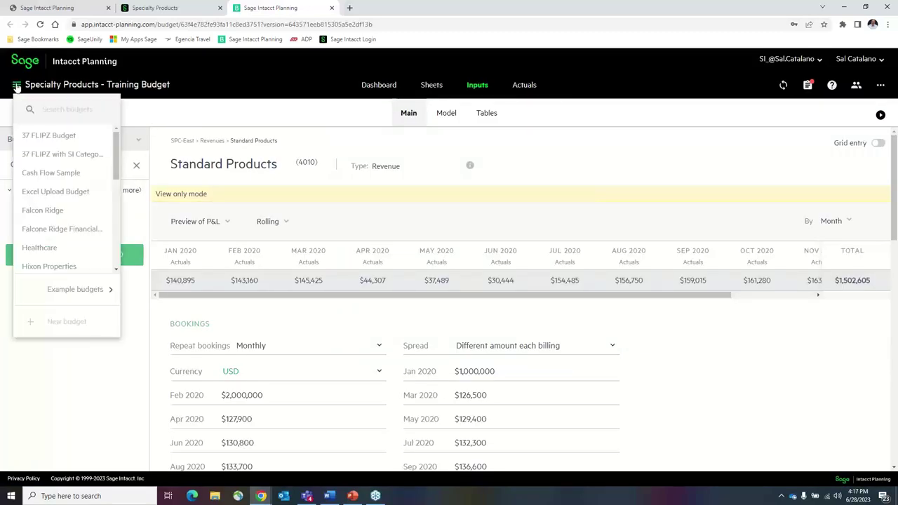
pyautogui.moveTo(116, 157); pyautogui.dragTo(116, 205)
pyautogui.click(334, 162)
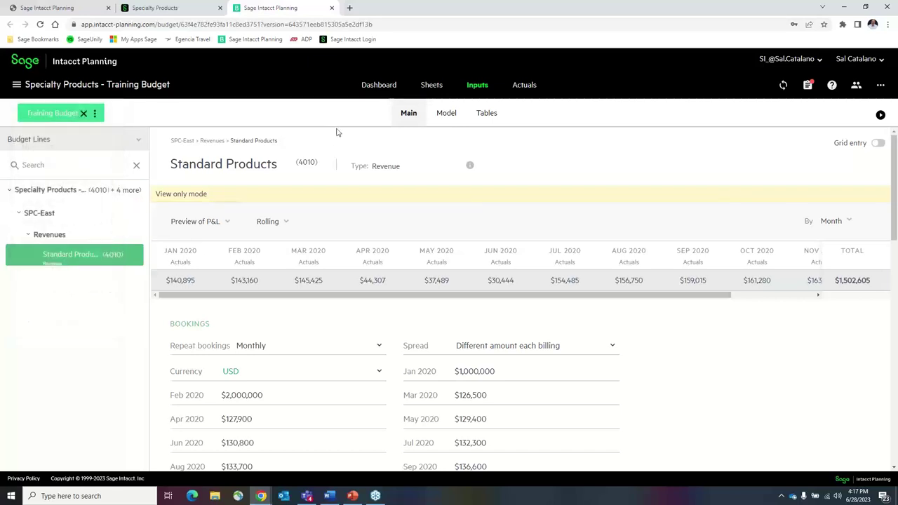
pyautogui.click(28, 237)
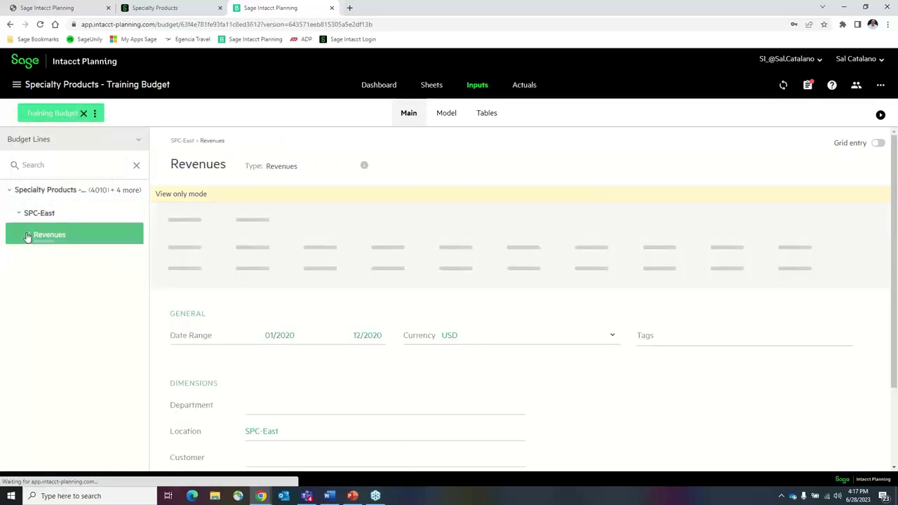
pyautogui.click(27, 236)
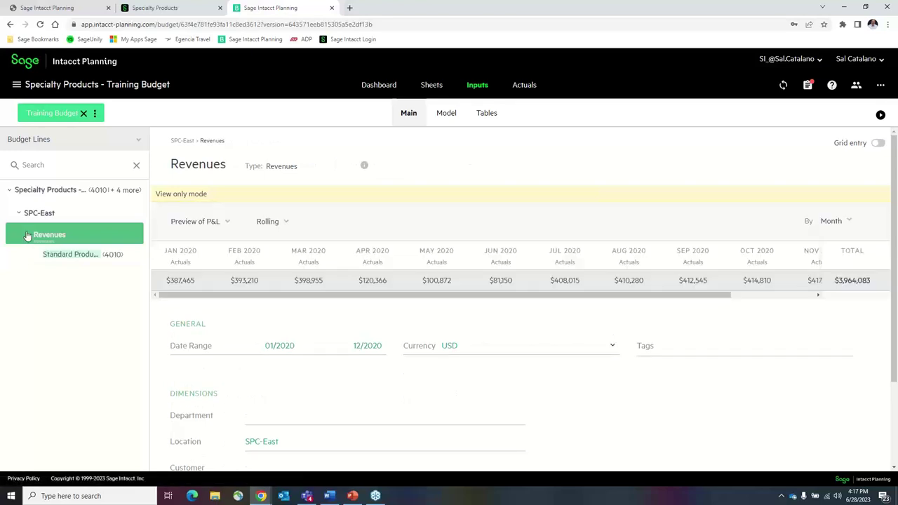
pyautogui.click(57, 257)
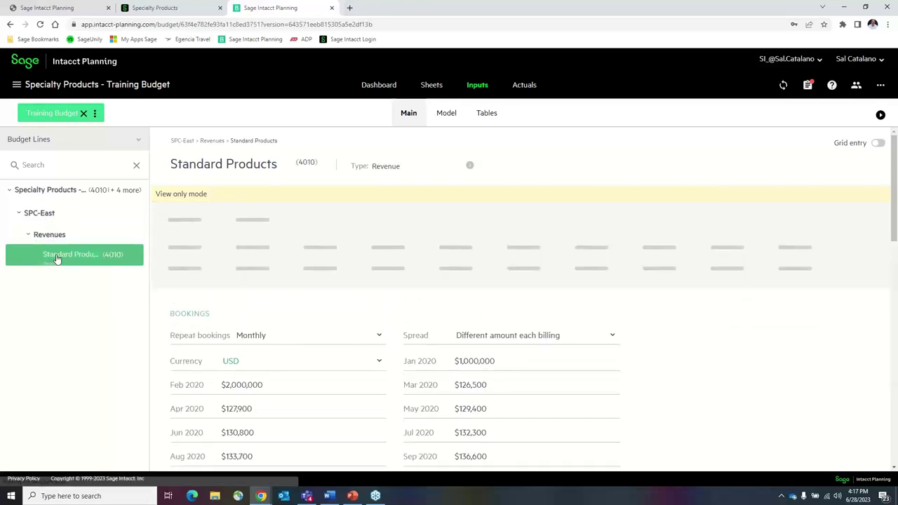
pyautogui.click(86, 114)
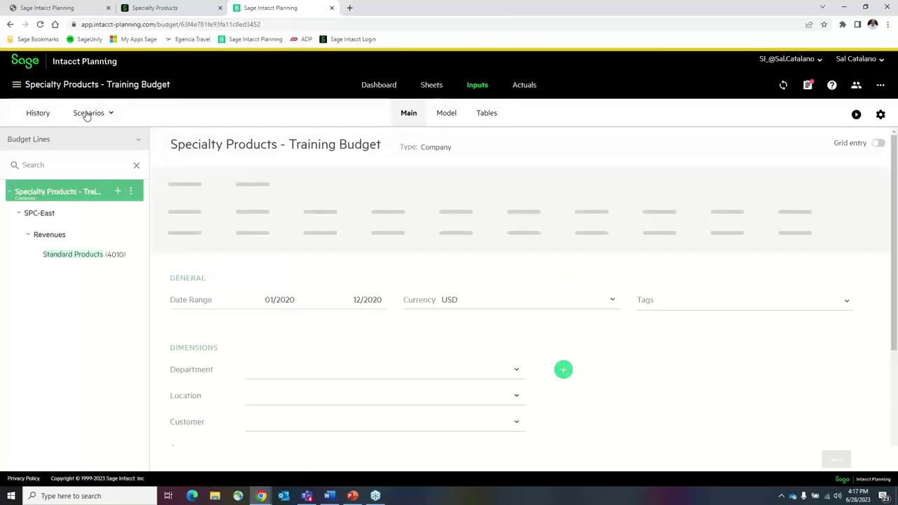
# Step: Switch to the Hospitality budget tab, close the duplicate tab, and open the budget list
pyautogui.click(16, 85)
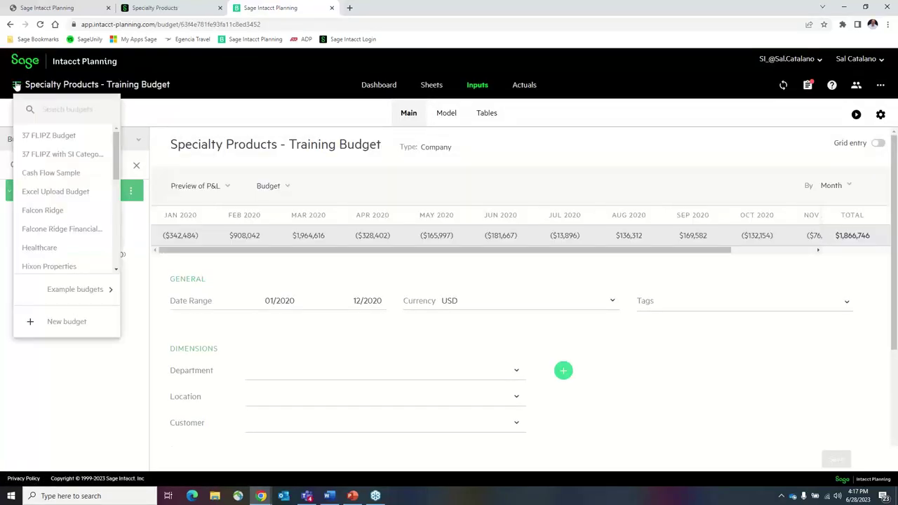
pyautogui.click(124, 178)
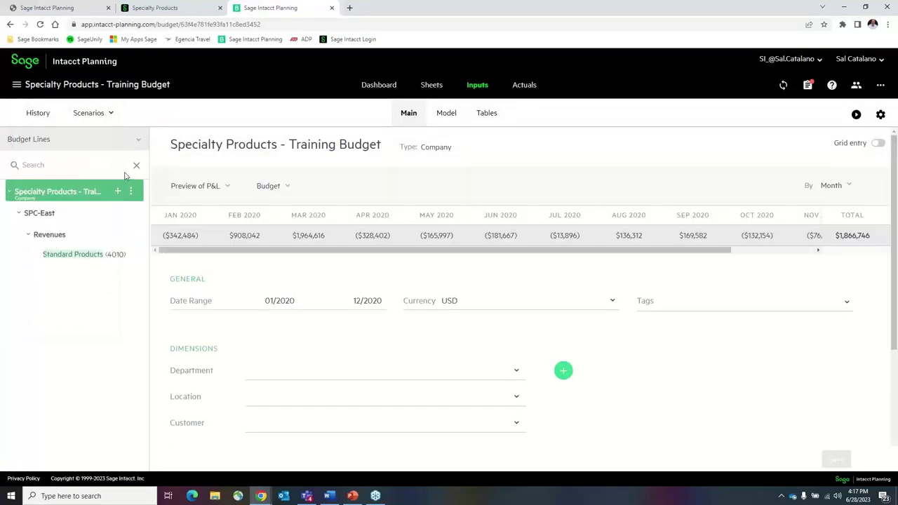
pyautogui.click(16, 88)
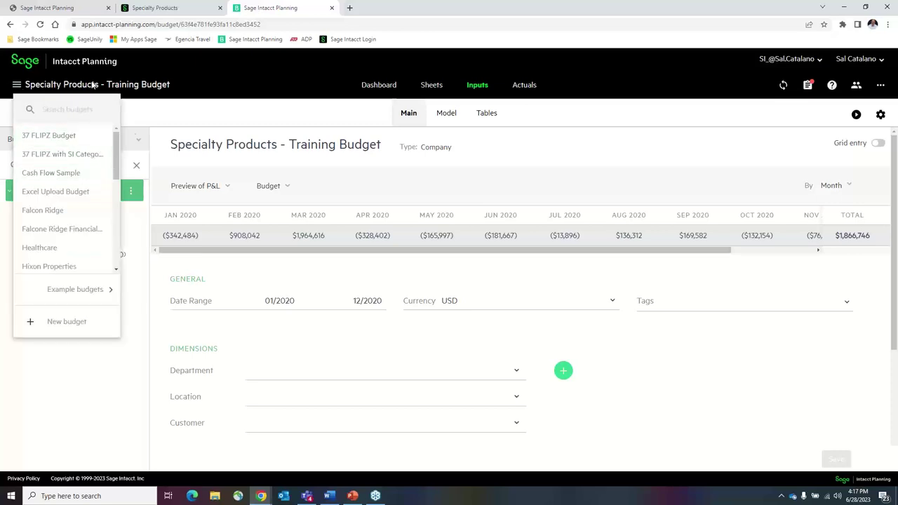
pyautogui.click(82, 7)
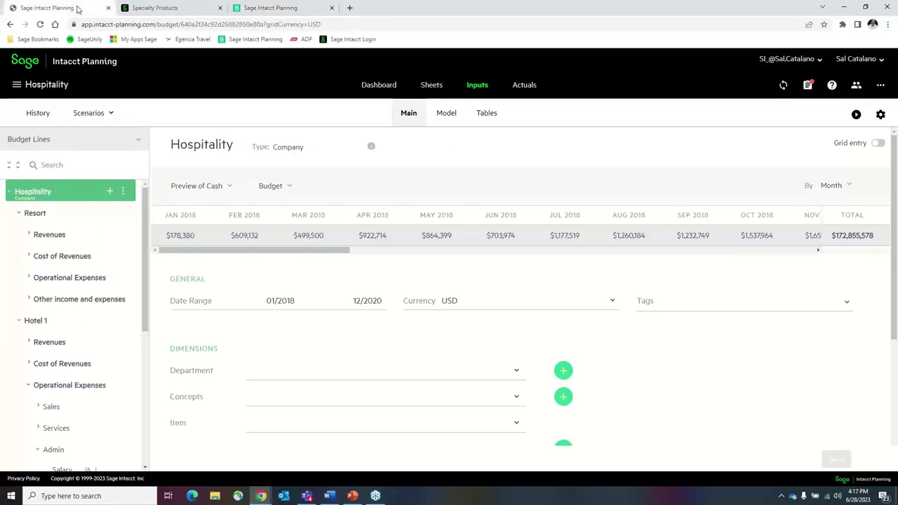
pyautogui.click(332, 8)
pyautogui.click(16, 85)
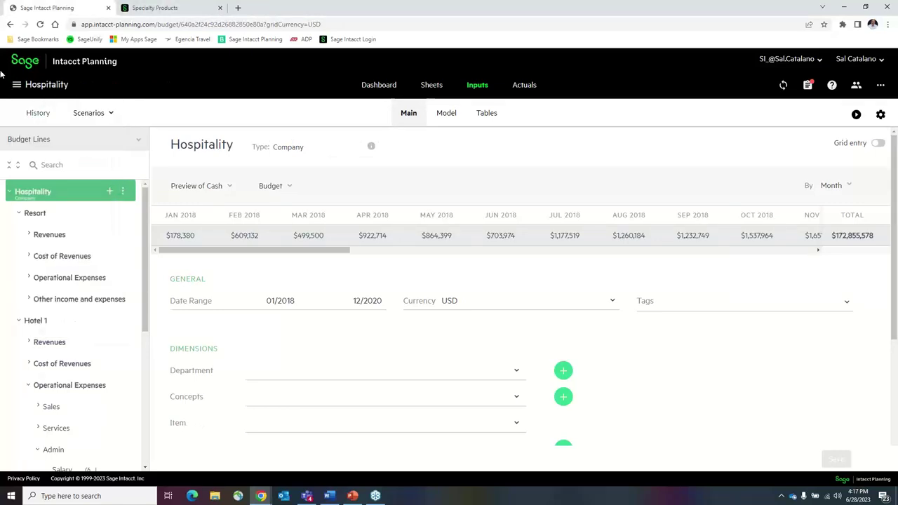
# Step: Scroll the budget list and open Specialty Products - Training Budget
pyautogui.click(123, 190)
pyautogui.click(17, 85)
pyautogui.moveTo(121, 149); pyautogui.dragTo(116, 220)
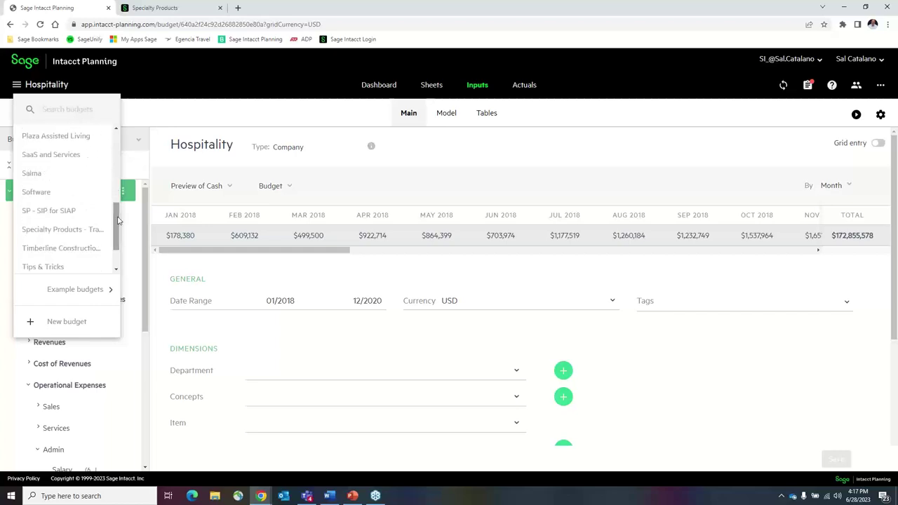
pyautogui.click(73, 230)
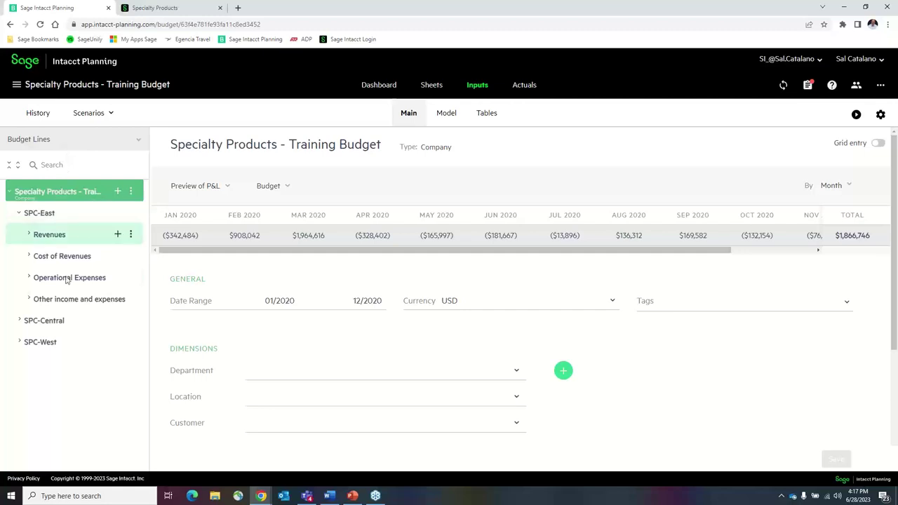
# Step: Collapse the budget tree, expand SPC-East > Operational Expenses > Gnrl & Admin, and open Office Supplies
pyautogui.click(10, 166)
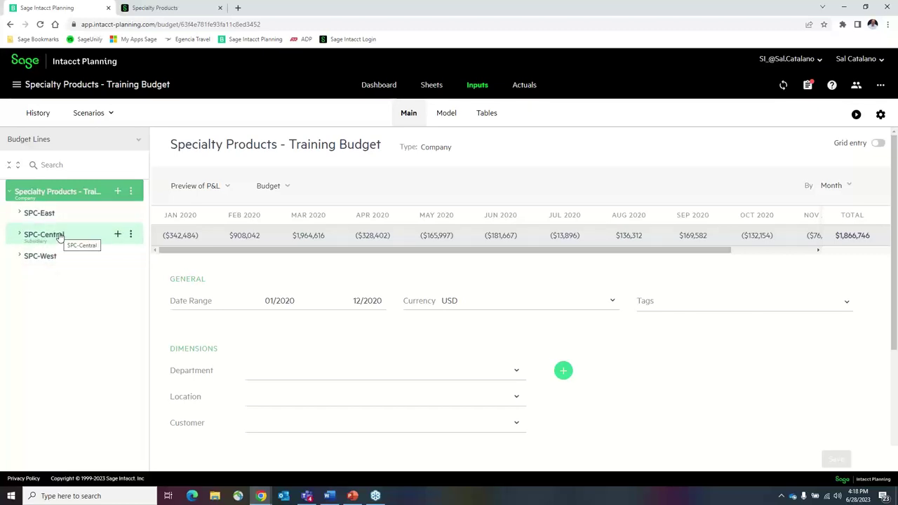
pyautogui.click(21, 212)
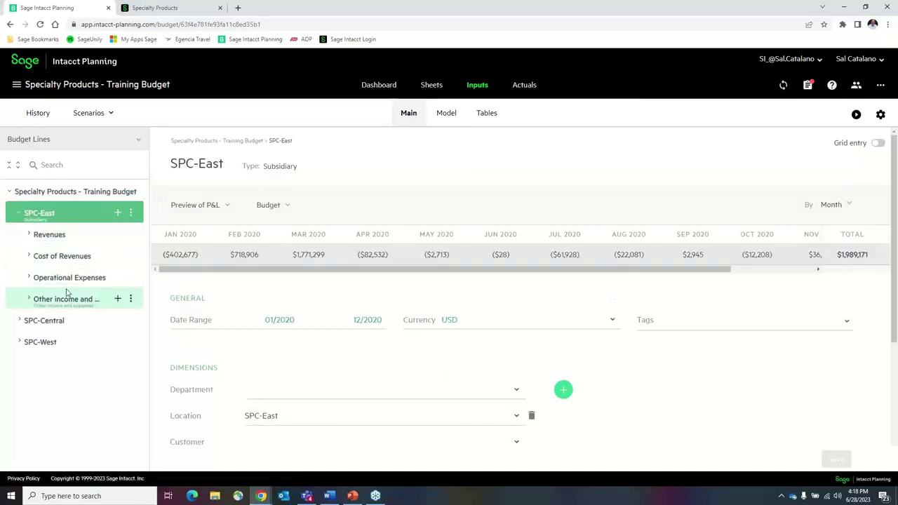
pyautogui.click(31, 278)
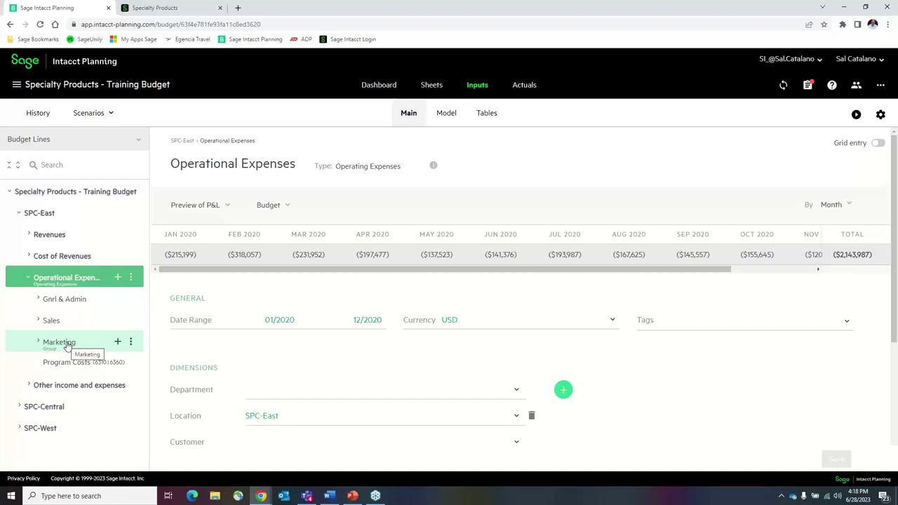
pyautogui.click(38, 300)
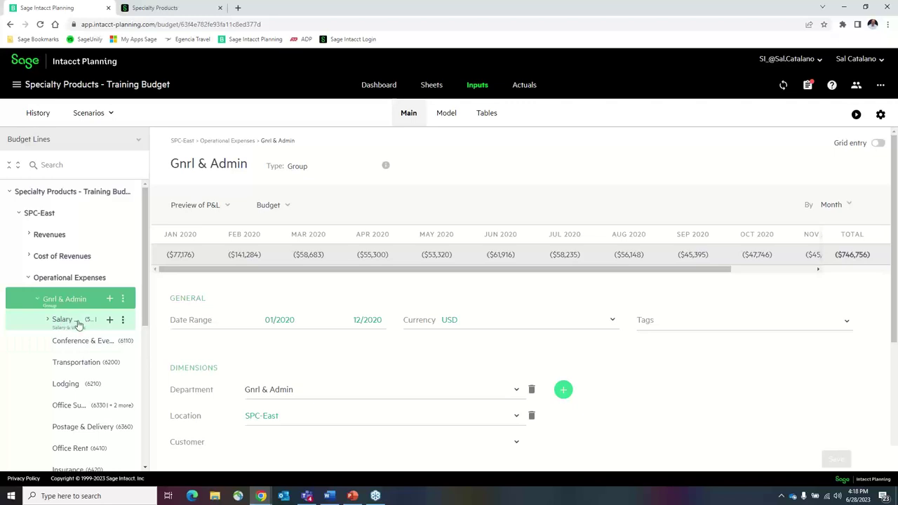
pyautogui.scroll(-2, 105, 281)
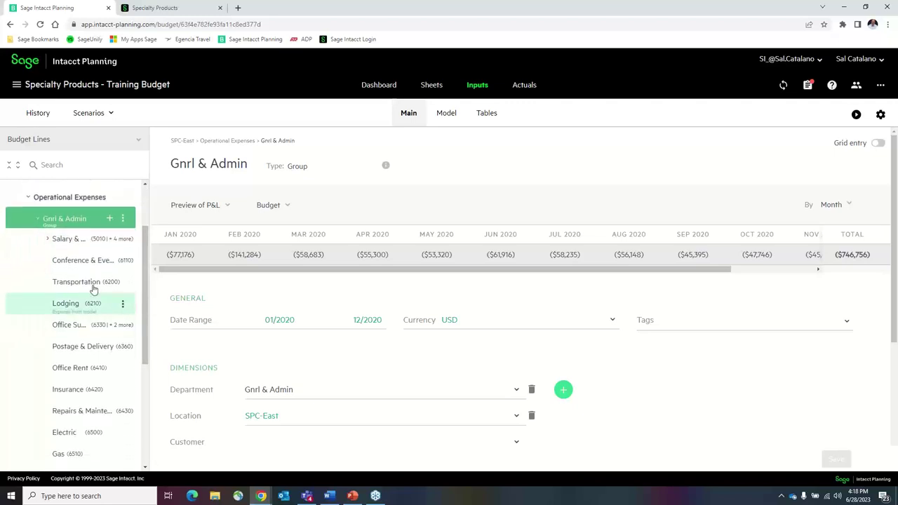
pyautogui.click(68, 330)
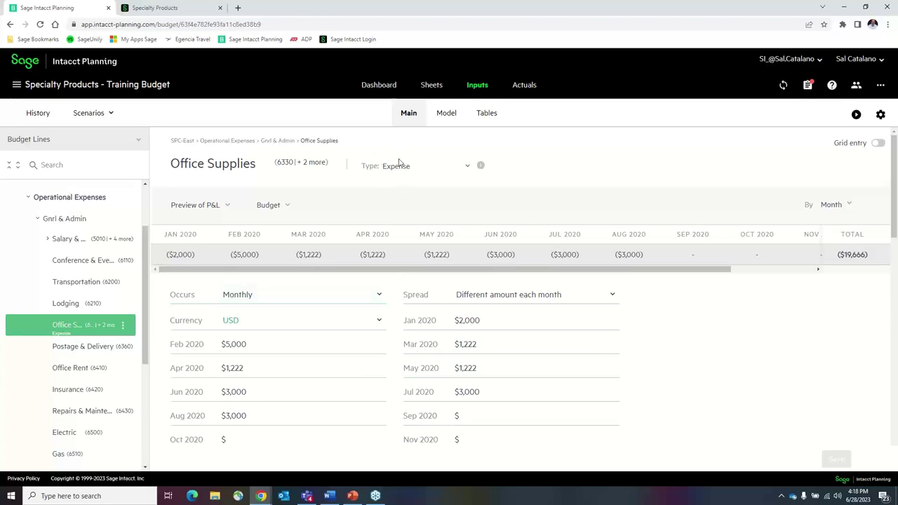
# Step: Keep the Expense type and change the Feb 2020 amount from 5000 to 3000
pyautogui.click(467, 168)
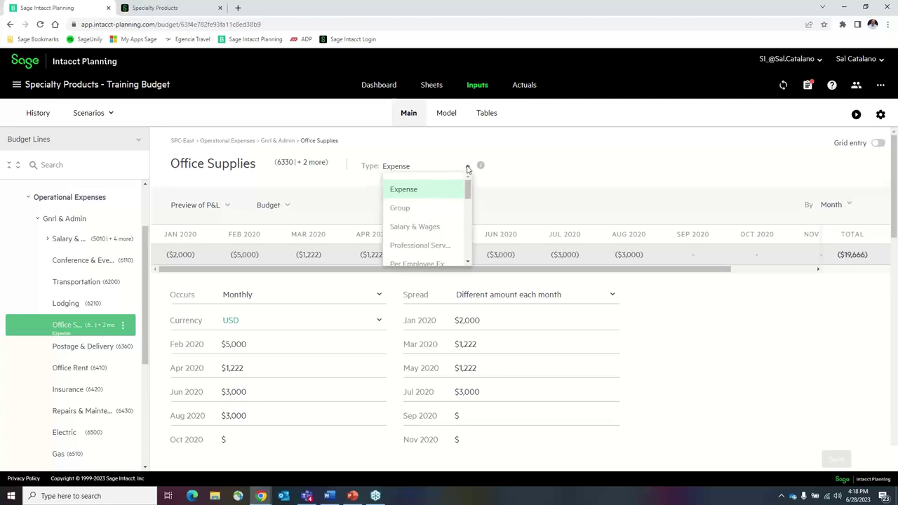
pyautogui.click(429, 151)
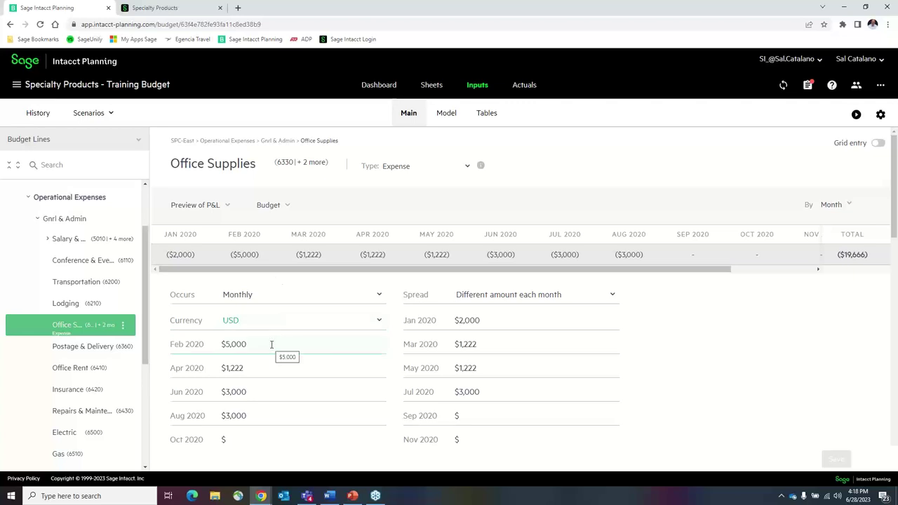
pyautogui.moveTo(251, 343); pyautogui.dragTo(214, 339)
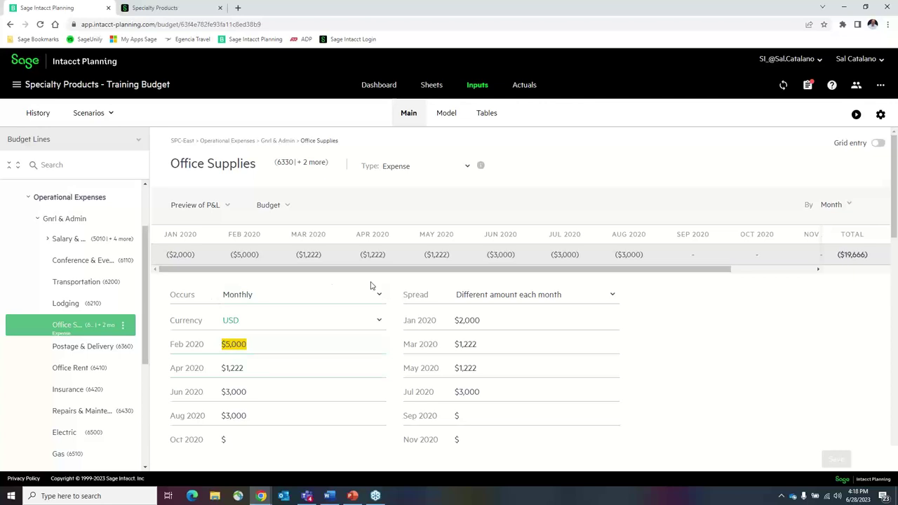
pyautogui.write('3000')
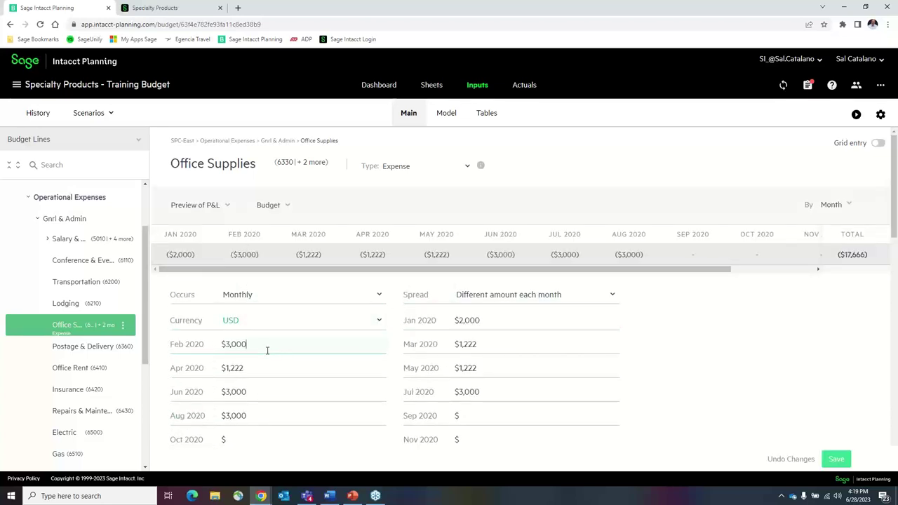
# Step: Review the Occurs and Spread options for the Office Supplies line
pyautogui.click(379, 297)
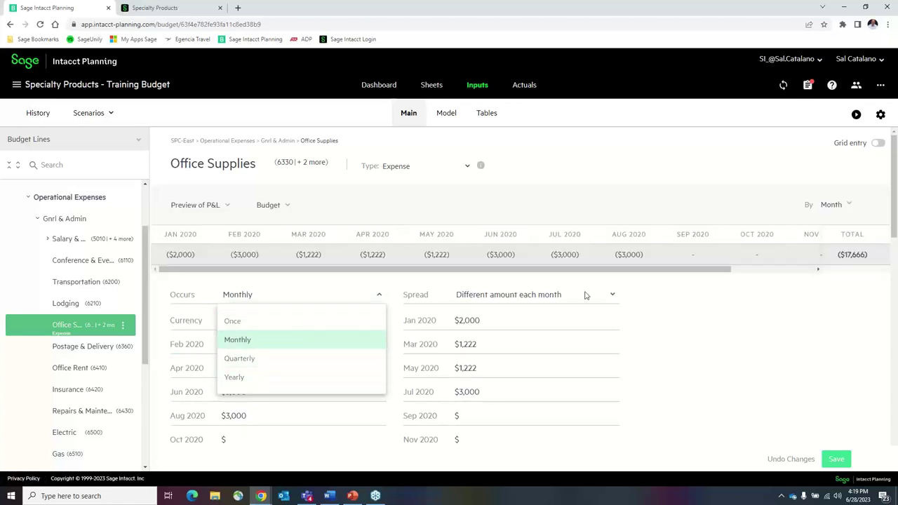
pyautogui.click(609, 298)
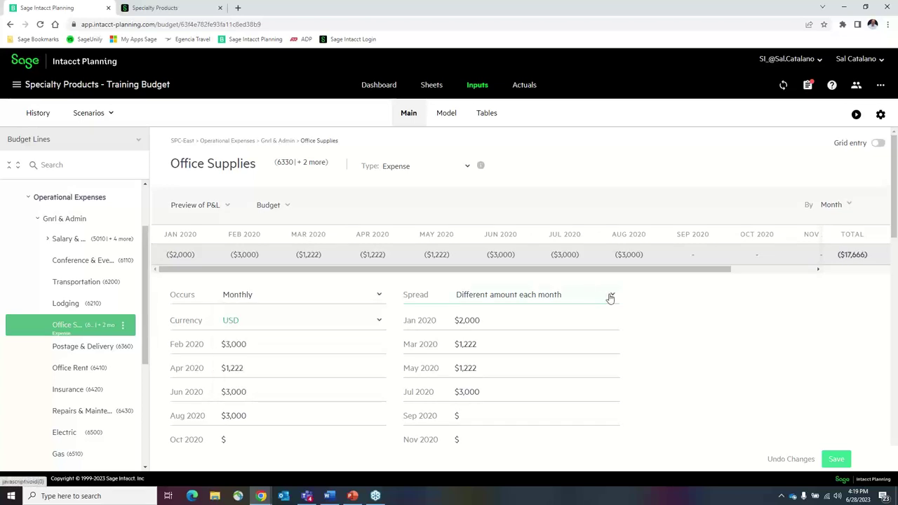
pyautogui.click(610, 297)
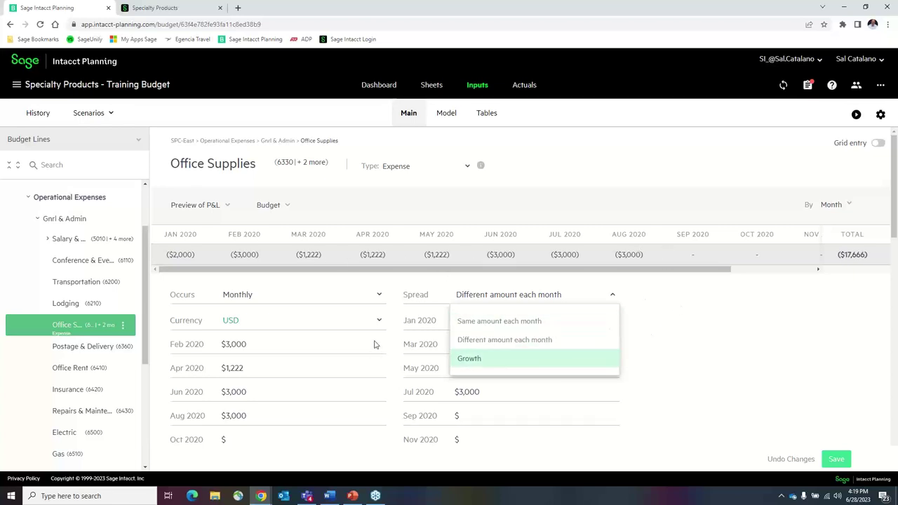
pyautogui.click(631, 345)
pyautogui.scroll(-2, 519, 351)
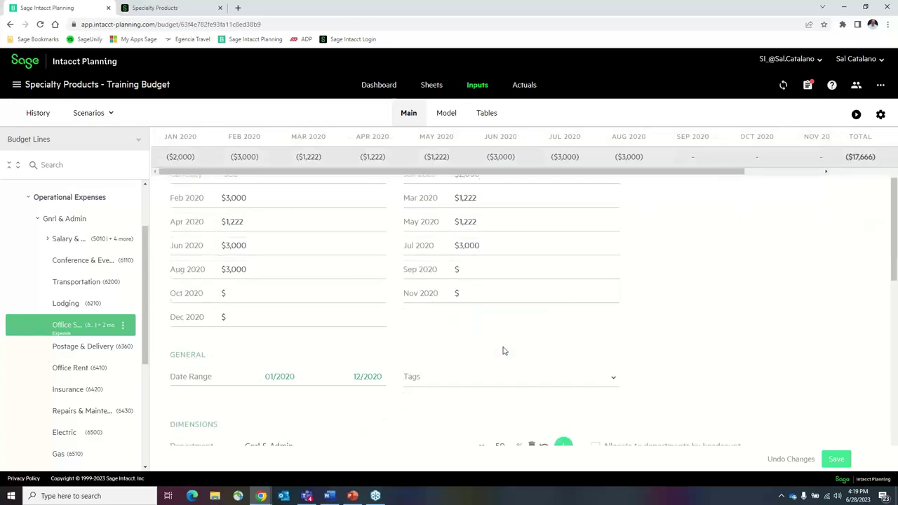
pyautogui.scroll(-1, 503, 351)
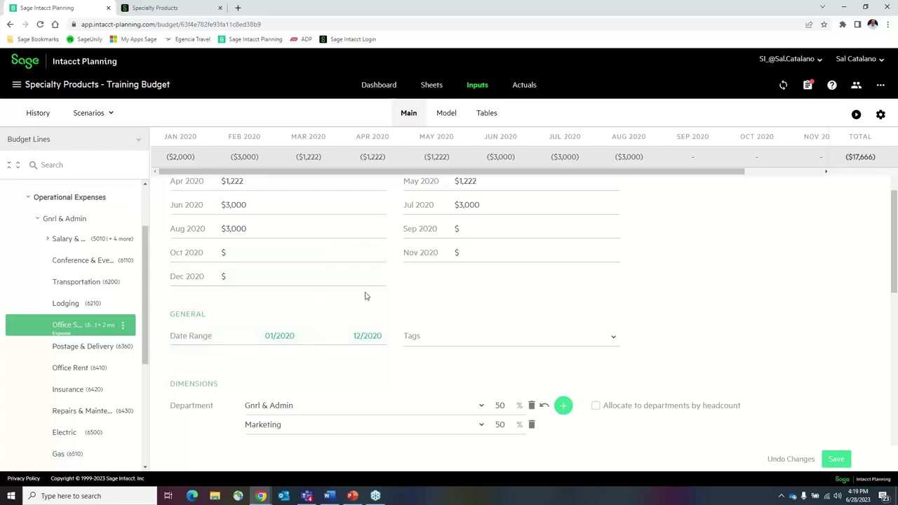
pyautogui.scroll(-2, 371, 294)
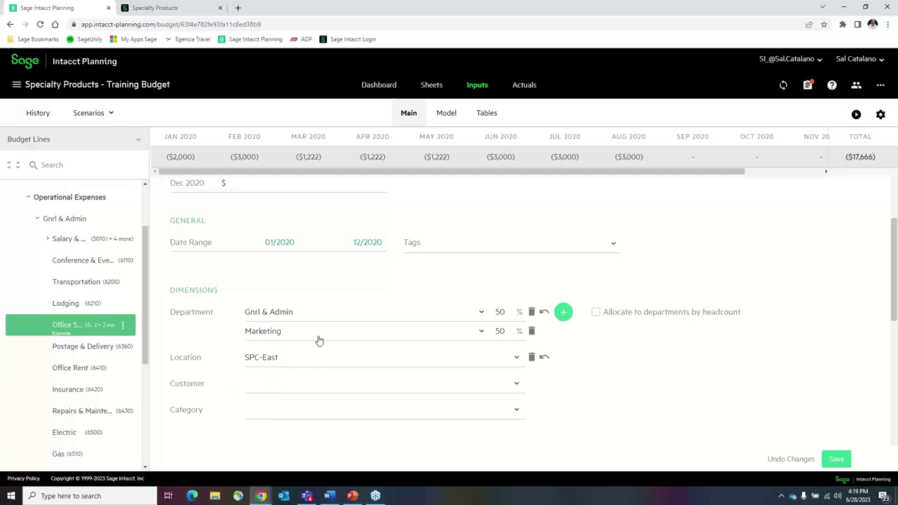
pyautogui.click(596, 313)
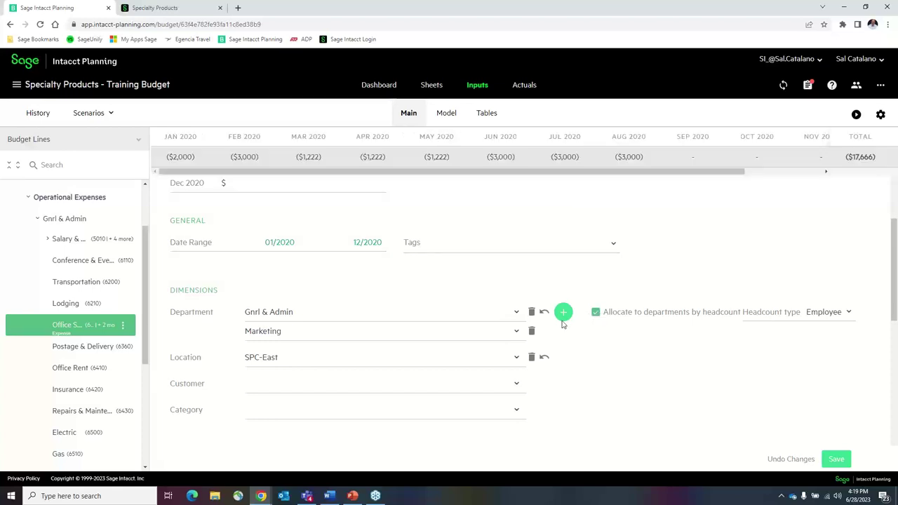
pyautogui.click(595, 312)
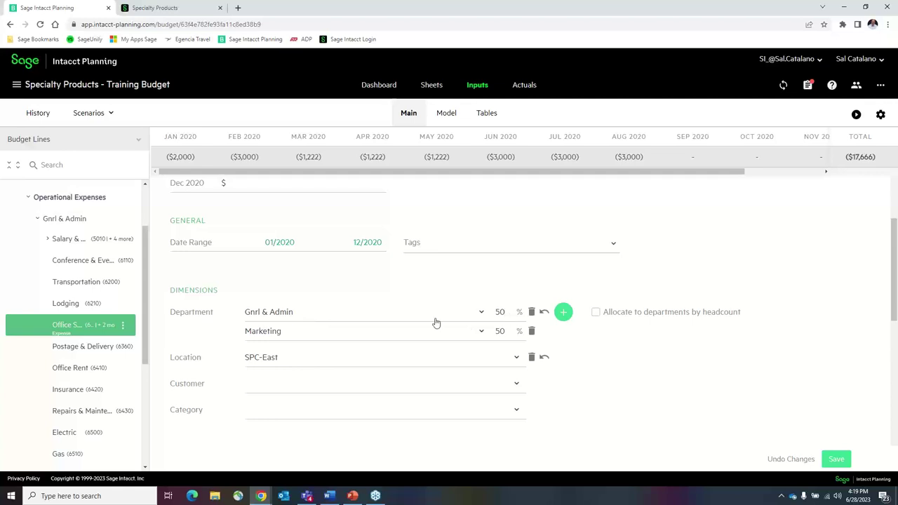
pyautogui.scroll(-2, 419, 317)
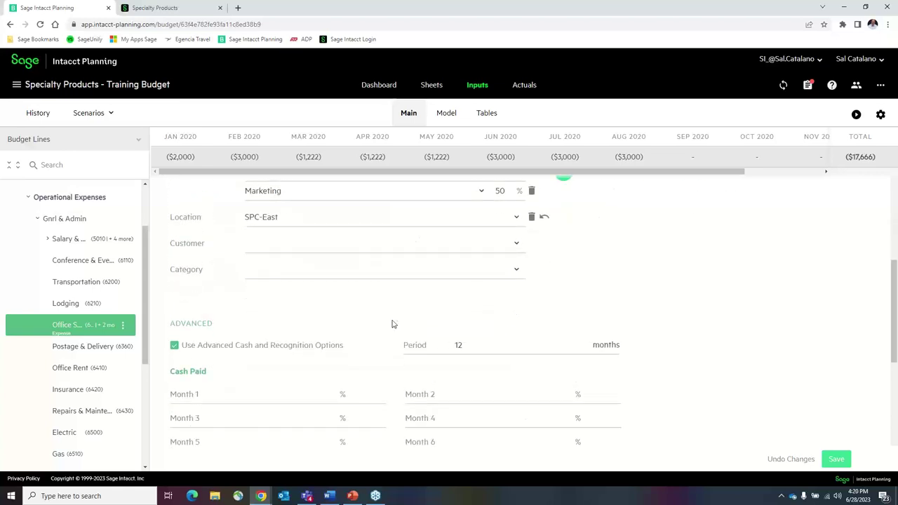
pyautogui.scroll(-1, 346, 298)
pyautogui.scroll(-1, 346, 298)
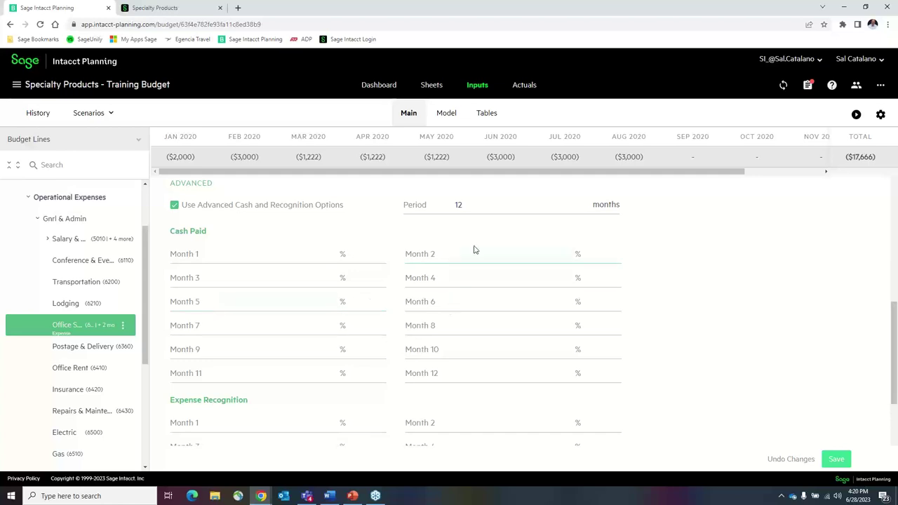
pyautogui.scroll(-1, 391, 300)
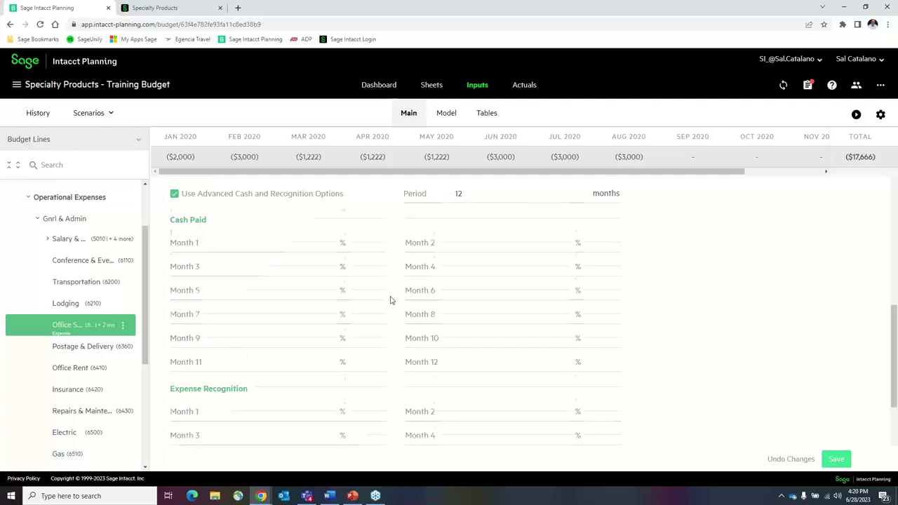
pyautogui.scroll(-1, 391, 300)
pyautogui.scroll(-1, 391, 300)
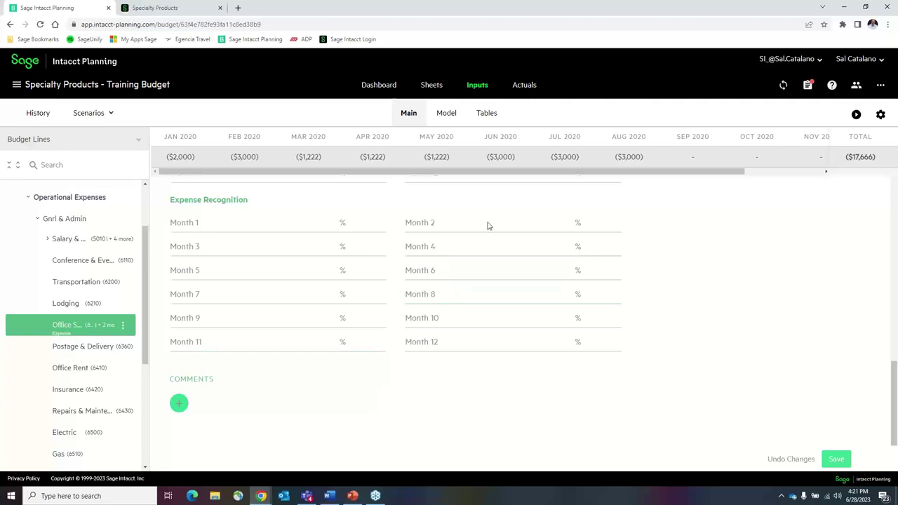
# Step: Open sharing for the Training Budget, keep Can view permission, and expand Advanced options
pyautogui.click(856, 87)
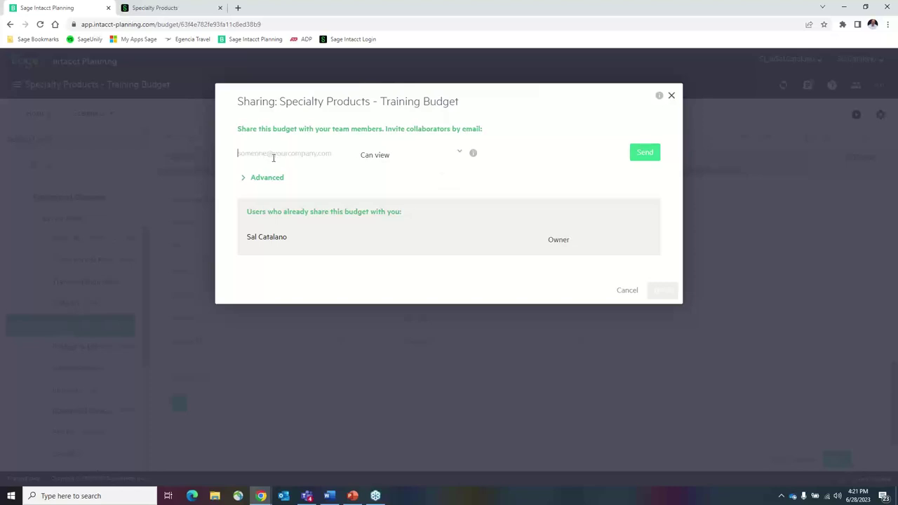
pyautogui.click(459, 152)
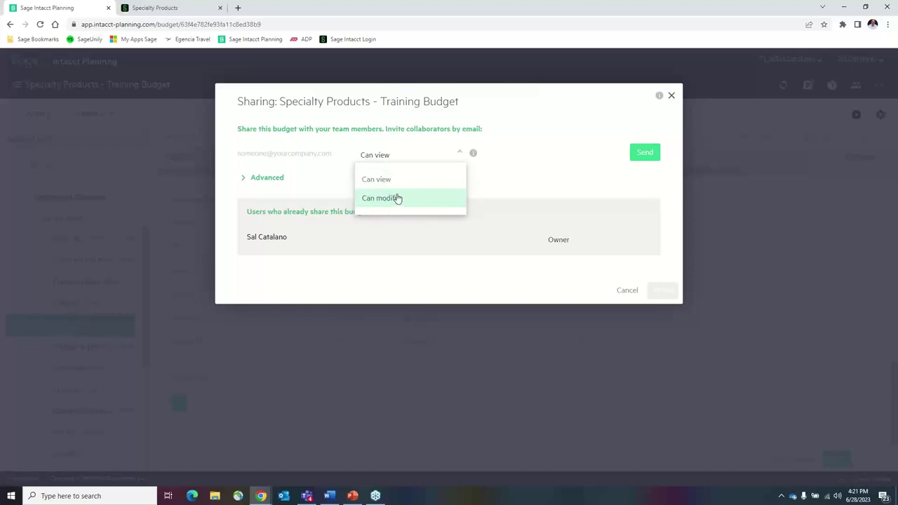
pyautogui.click(559, 129)
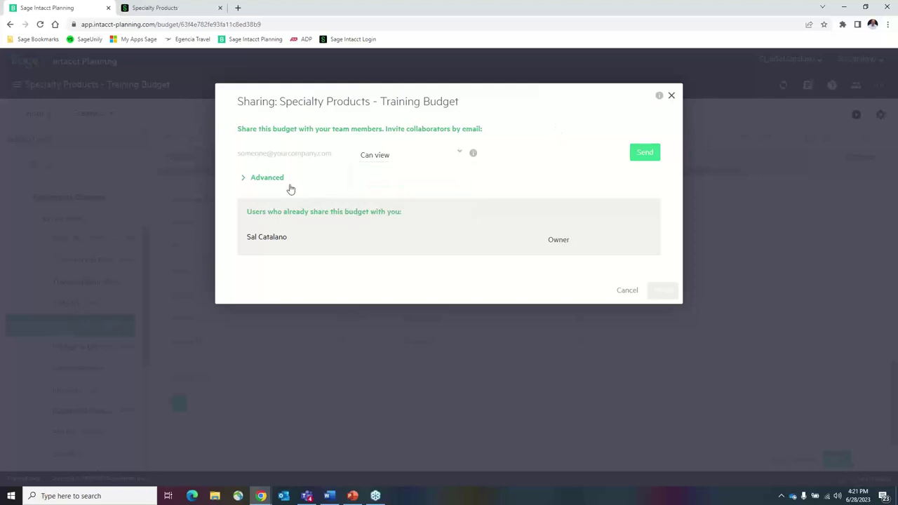
pyautogui.click(258, 181)
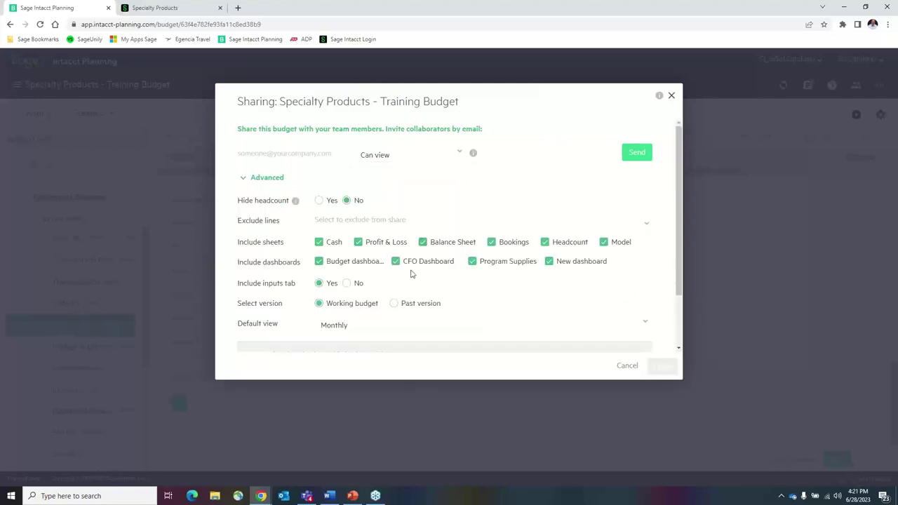
# Step: Exclude the Salary & Wages lines from the budget share
pyautogui.click(328, 222)
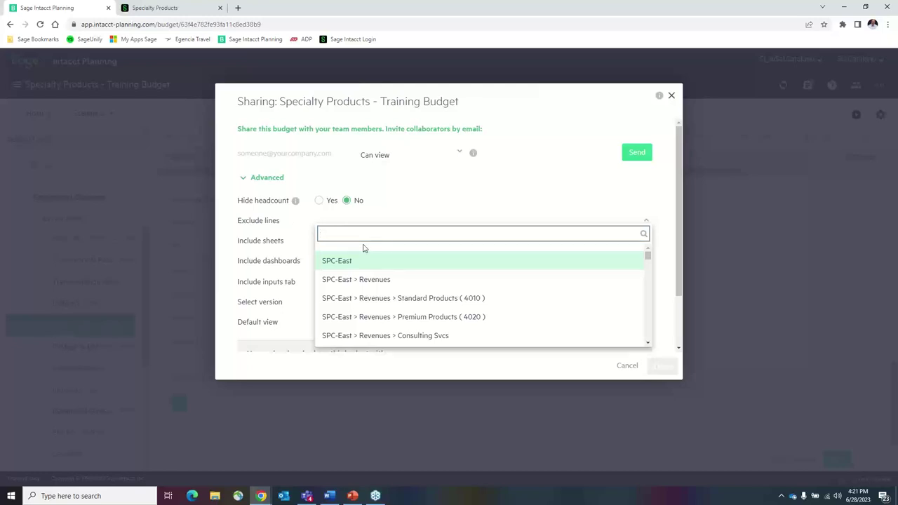
pyautogui.scroll(-4, 375, 261)
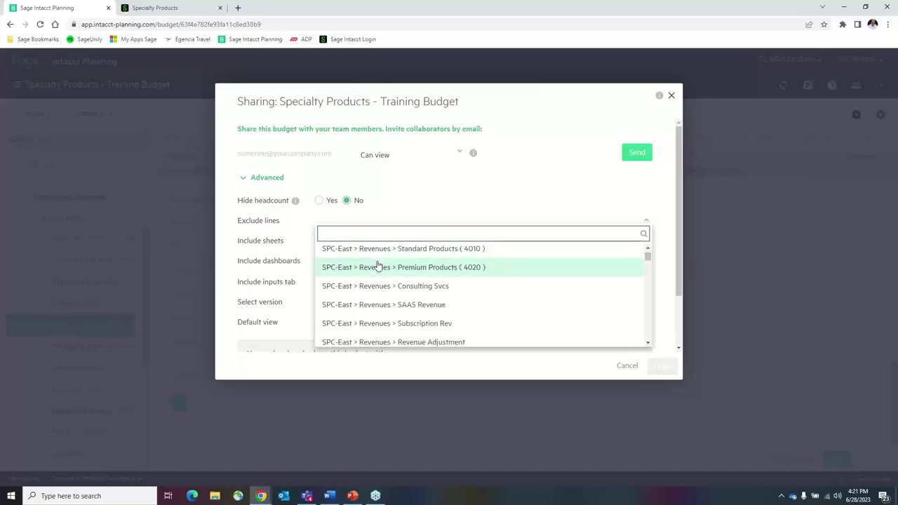
pyautogui.scroll(-2, 377, 261)
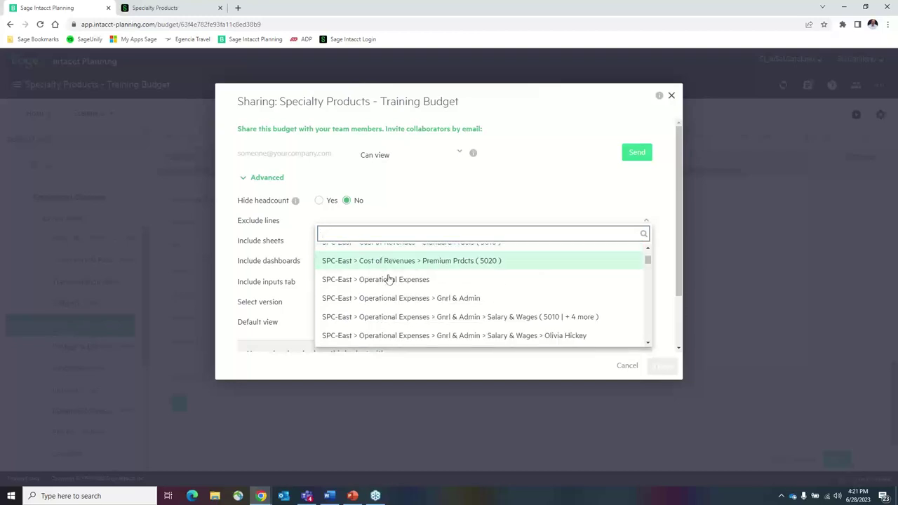
pyautogui.click(376, 318)
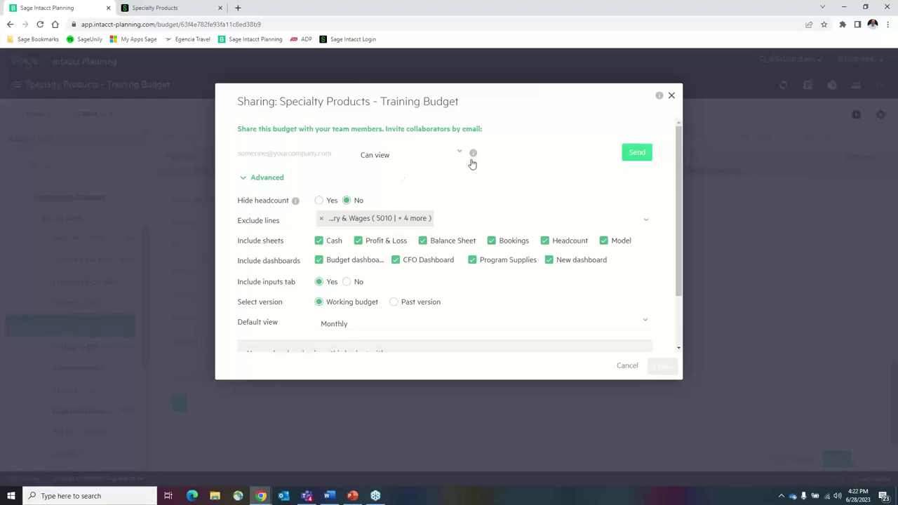
# Step: Close the sharing settings without sending an invite and collapse the Gnrl & Admin group
pyautogui.moveTo(473, 154)
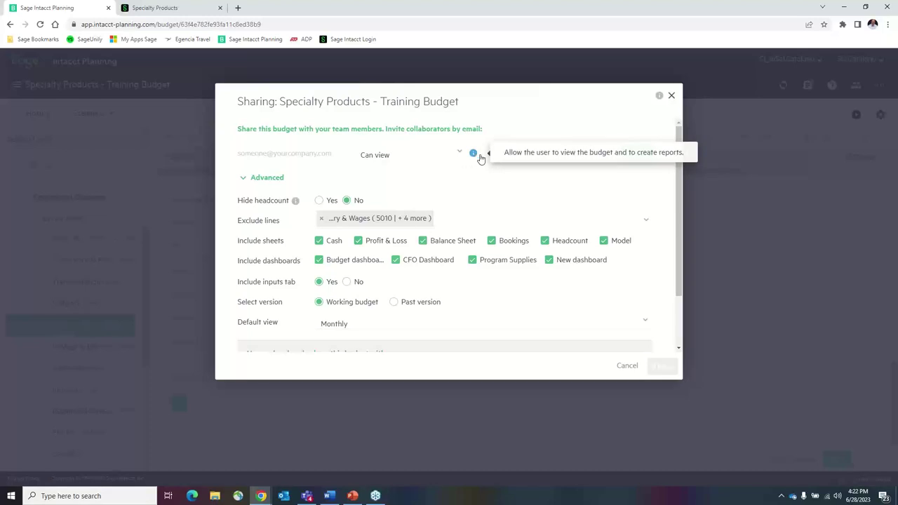
pyautogui.moveTo(660, 97)
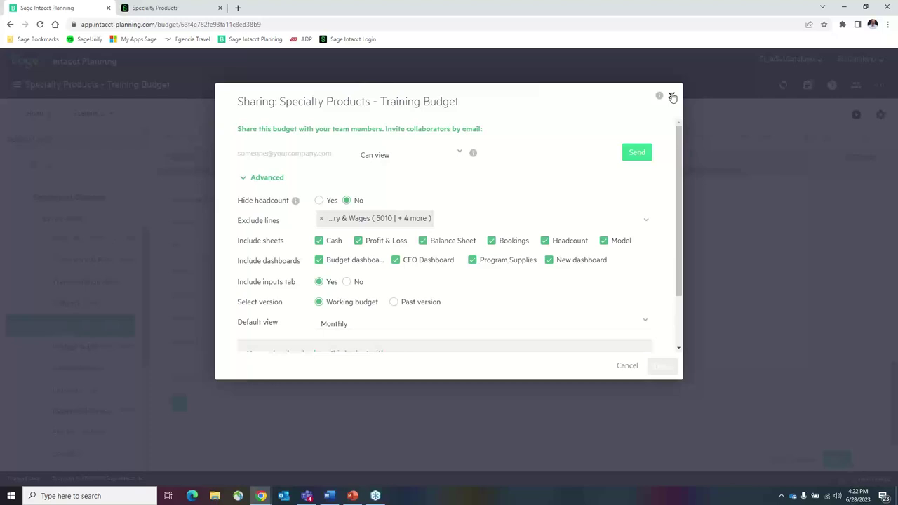
pyautogui.click(672, 97)
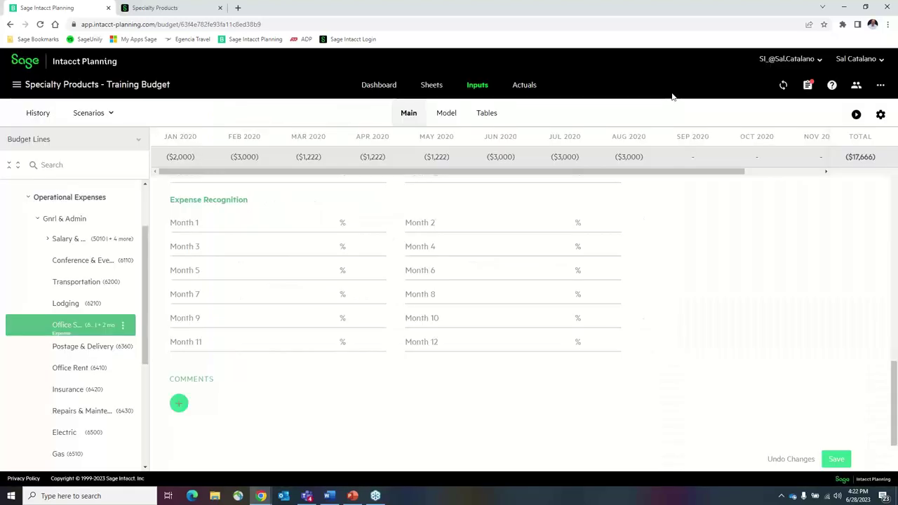
pyautogui.click(37, 220)
# Step: Start sharing only the Gnrl & Admin group of budget lines from its actions menu
pyautogui.click(64, 299)
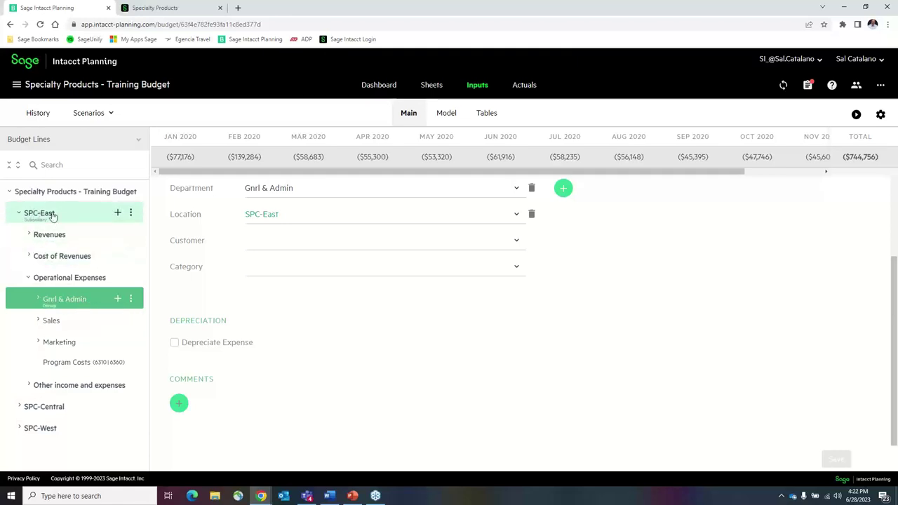
pyautogui.click(130, 298)
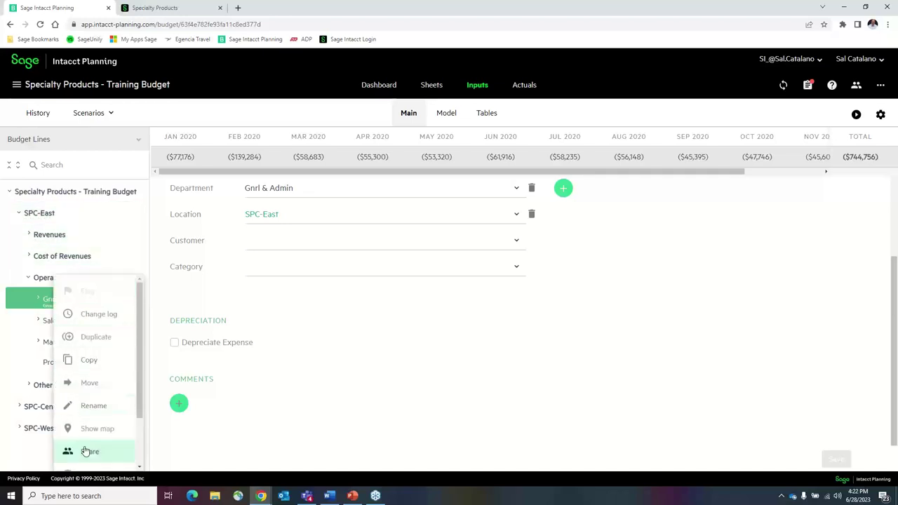
pyautogui.click(89, 451)
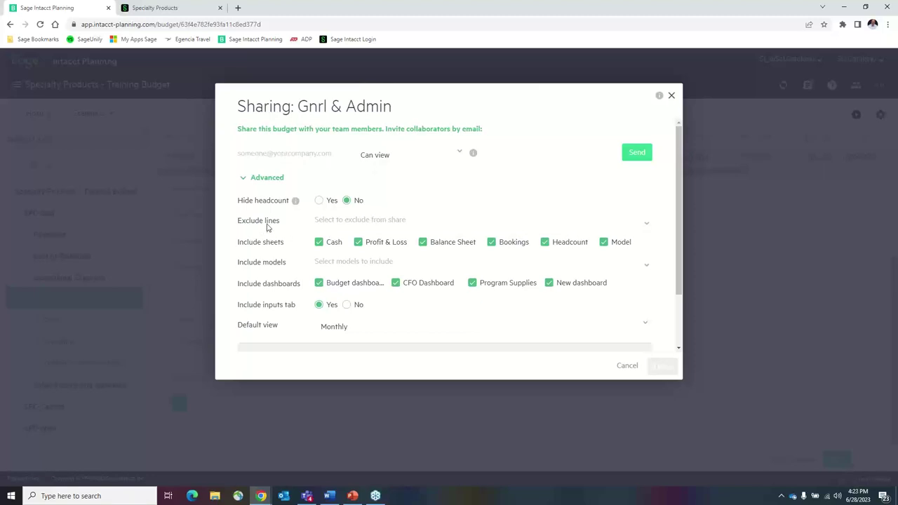
# Step: Check the Exclude lines list, then close the Gnrl & Admin sharing dialog without sharing
pyautogui.click(351, 223)
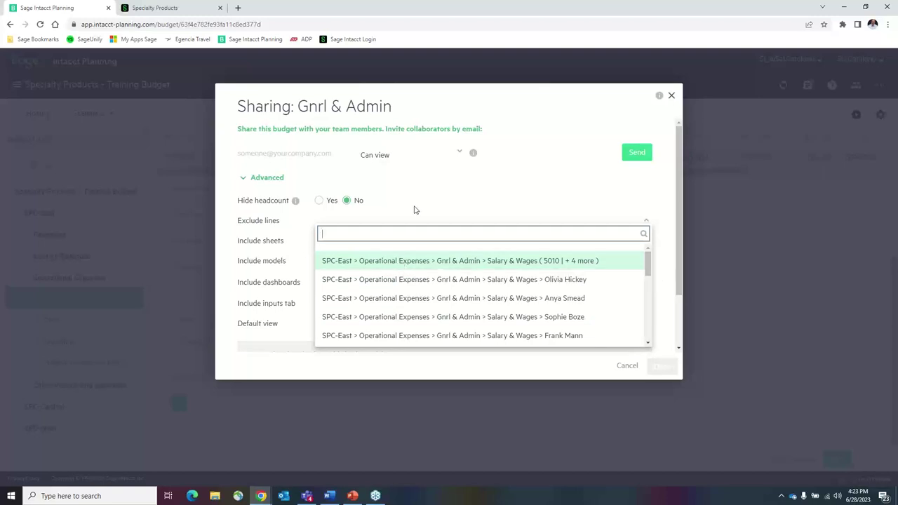
pyautogui.click(671, 96)
pyautogui.click(672, 96)
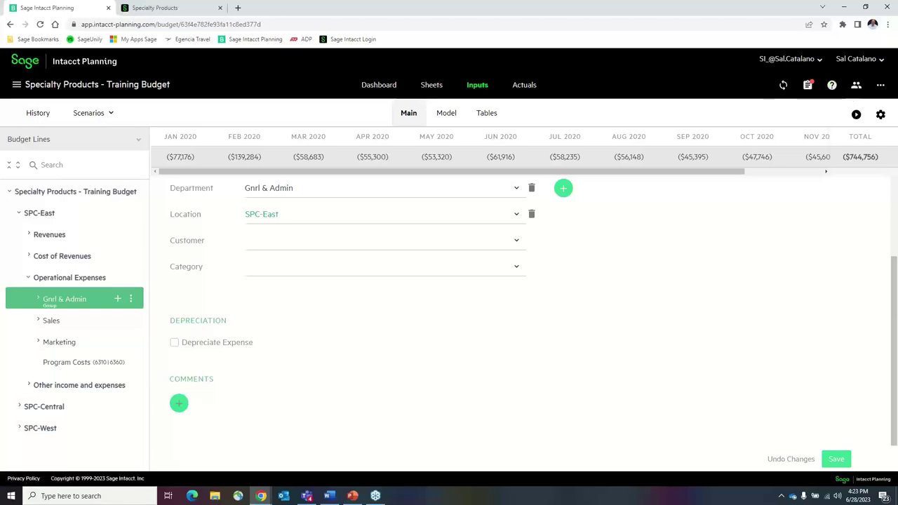
# Step: Expand Gnrl & Admin and open the Conference & Events derived expense line, totalling ($86,712)
pyautogui.click(39, 300)
pyautogui.scroll(-1, 92, 371)
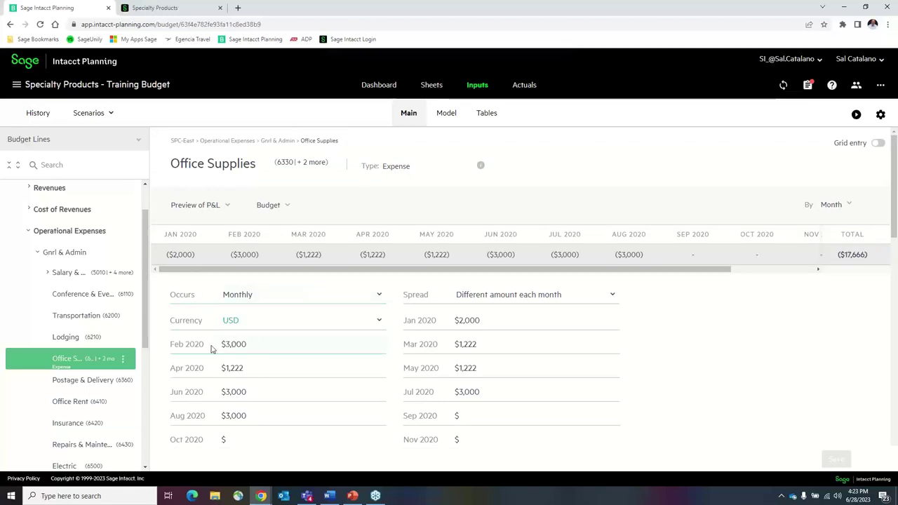
pyautogui.click(67, 297)
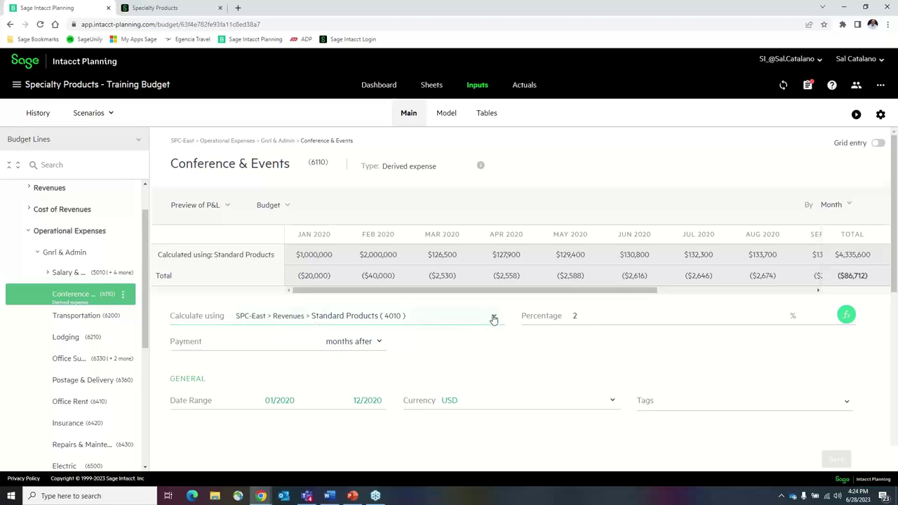
# Step: Keep Conference & Events calculated as 2% of Standard Products revenue
pyautogui.click(437, 318)
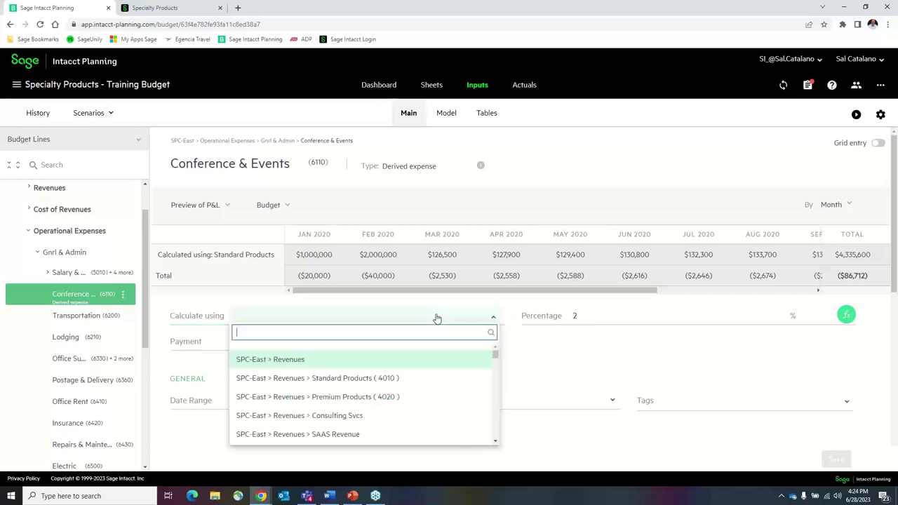
pyautogui.click(345, 377)
pyautogui.click(582, 316)
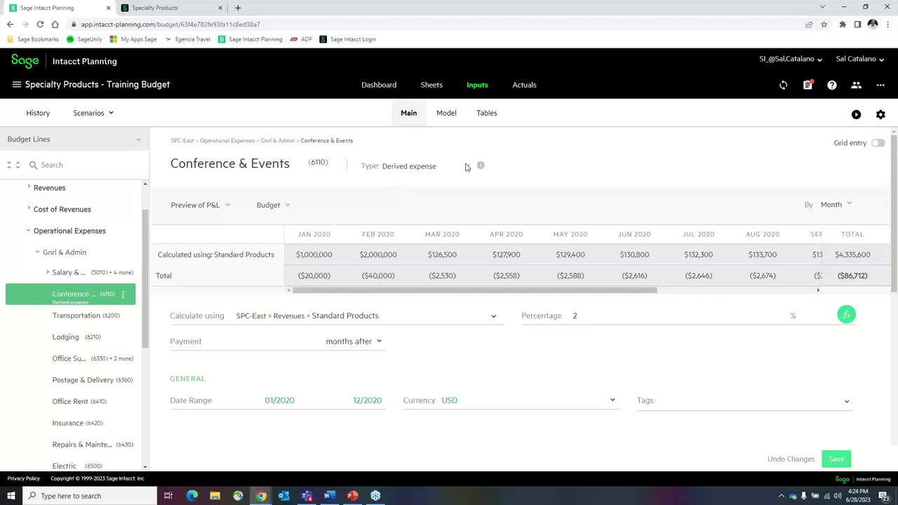
# Step: Review the budget line types, then open the Salary & Wages line with its four employees
pyautogui.click(466, 166)
pyautogui.scroll(3, 467, 204)
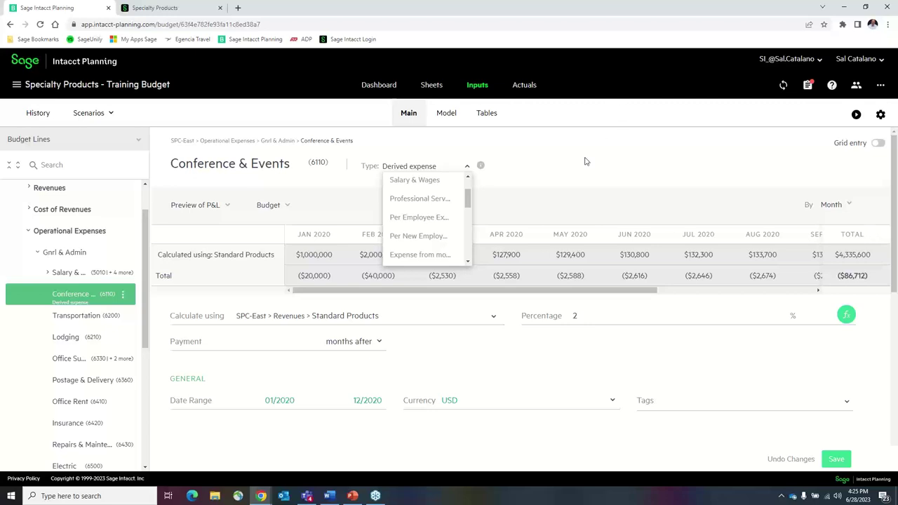
pyautogui.scroll(-1, 421, 258)
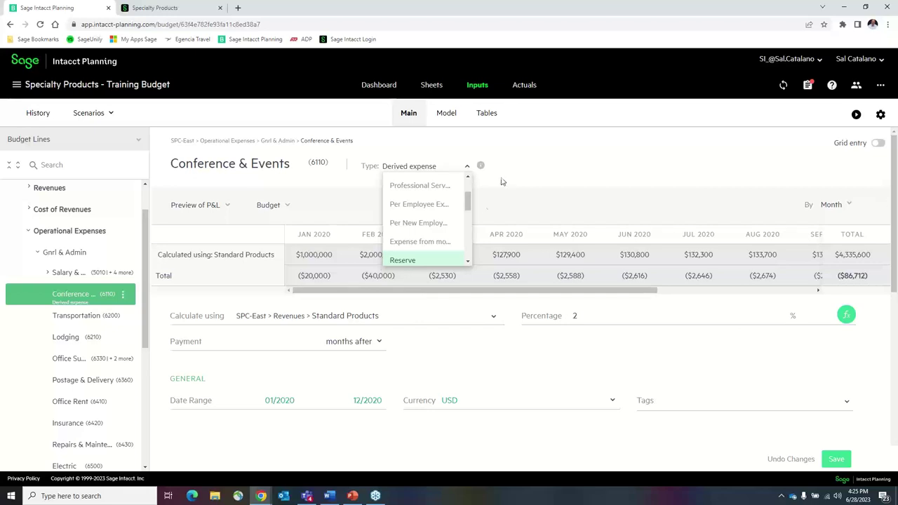
pyautogui.click(56, 274)
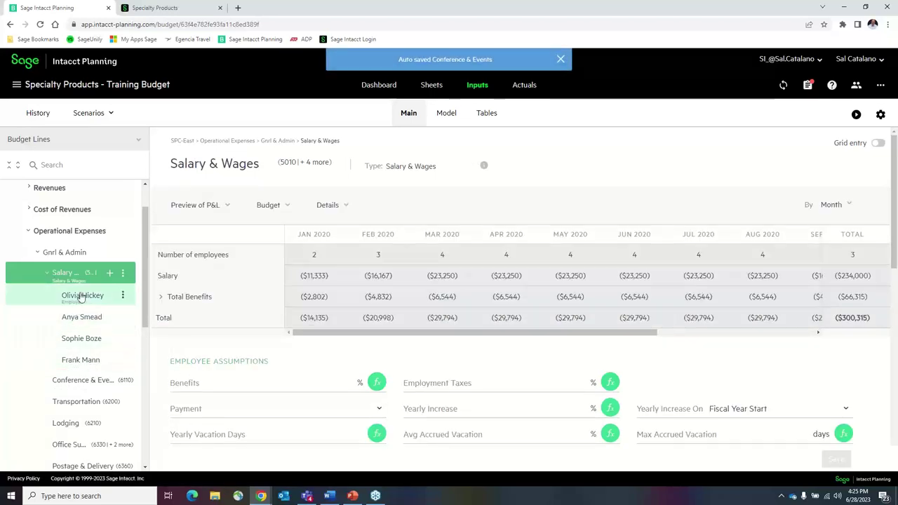
# Step: Show the Product Manager employee's $85,000 salary details and the empty Advanced Benefits section
pyautogui.click(82, 296)
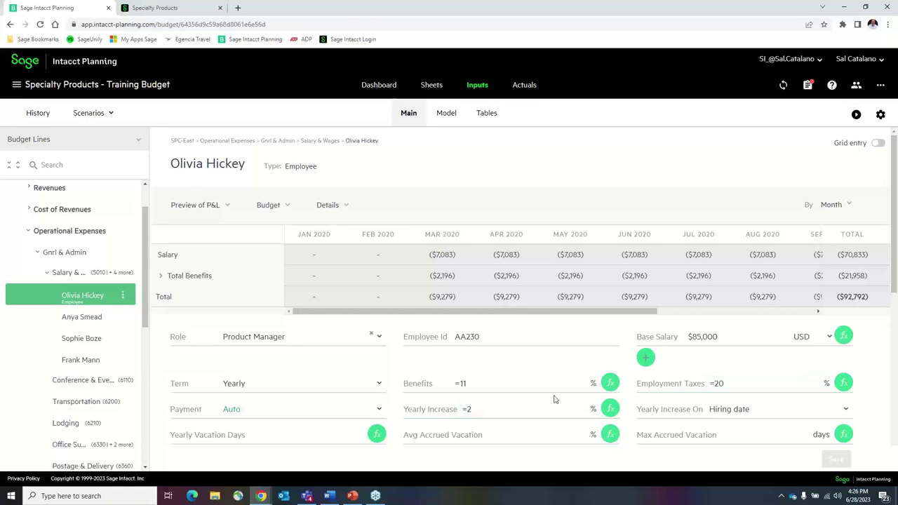
pyautogui.scroll(-1, 552, 397)
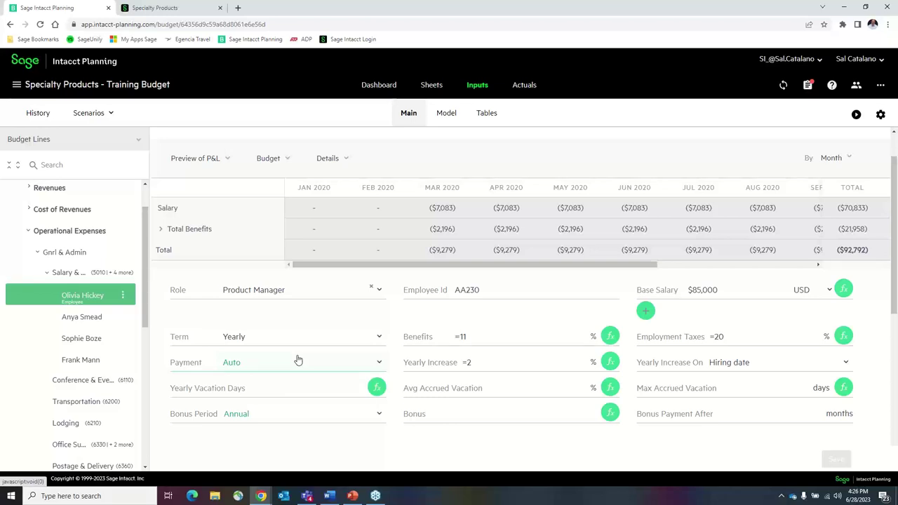
pyautogui.scroll(-3, 297, 357)
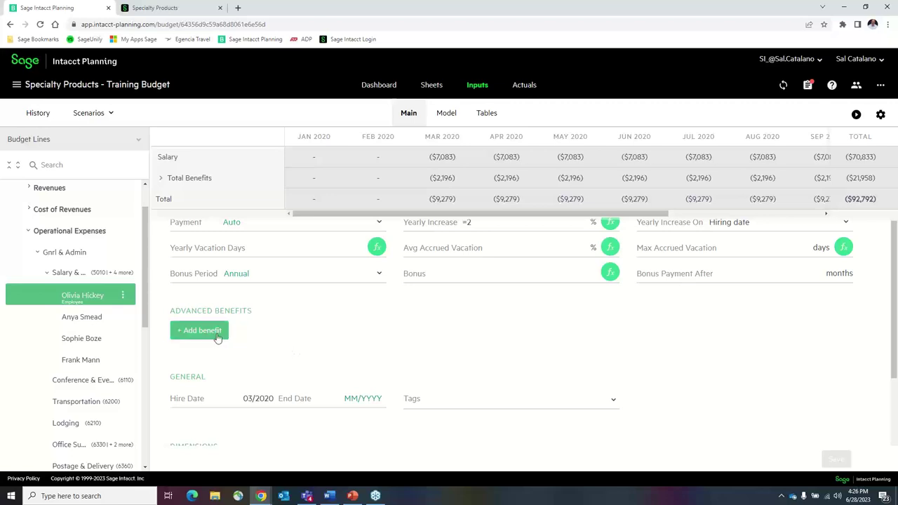
# Step: Review the Sales Manager's Sign-on Bonus under Total Benefits, then open the Employees table
pyautogui.click(65, 344)
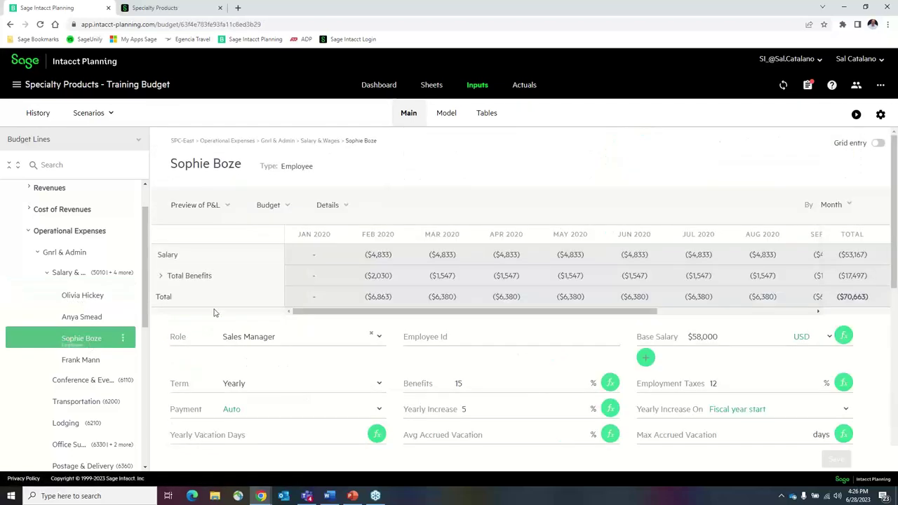
pyautogui.scroll(-3, 289, 316)
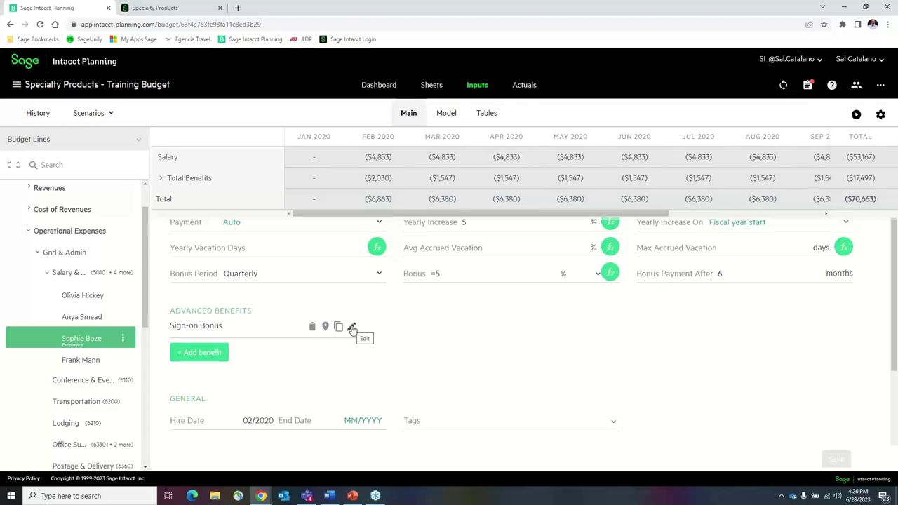
pyautogui.scroll(2, 352, 328)
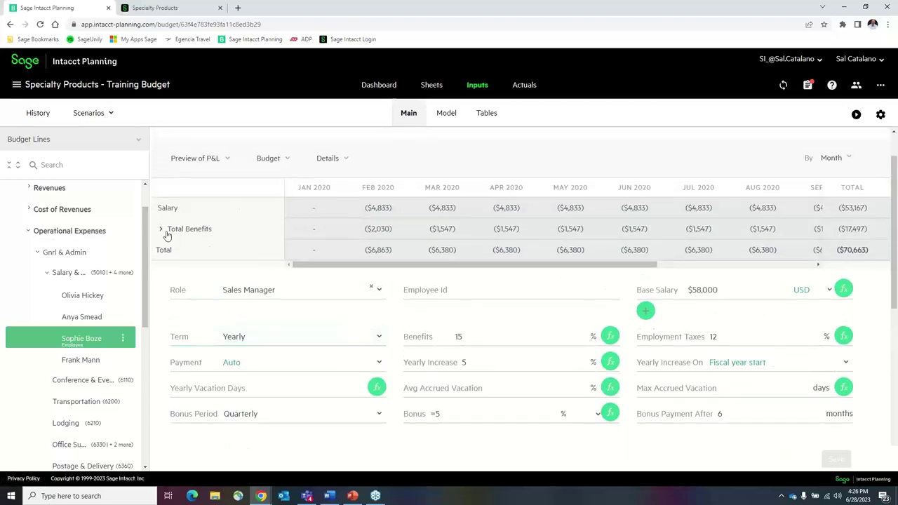
pyautogui.click(160, 230)
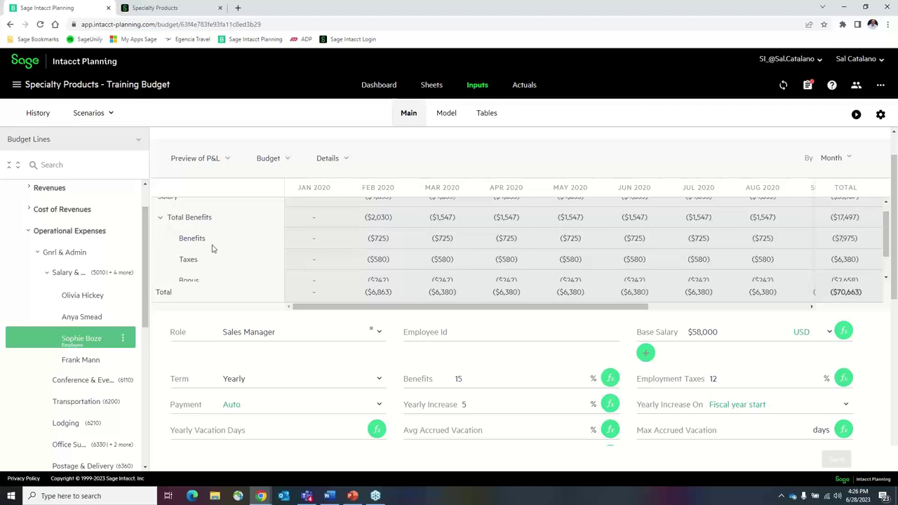
pyautogui.scroll(-1, 201, 261)
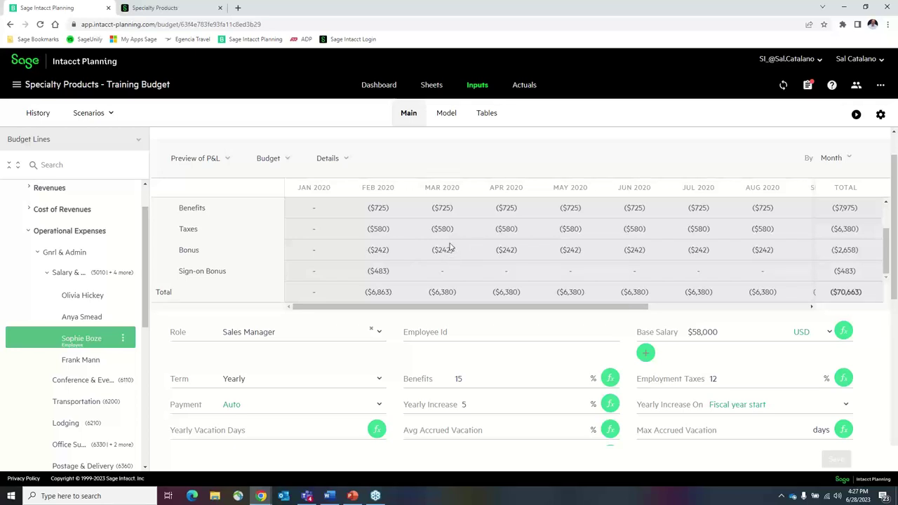
pyautogui.scroll(2, 463, 261)
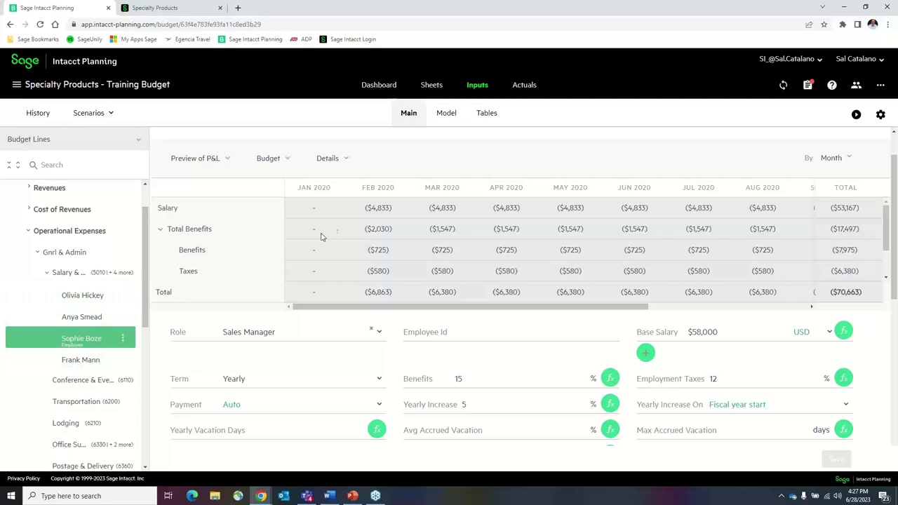
pyautogui.click(487, 116)
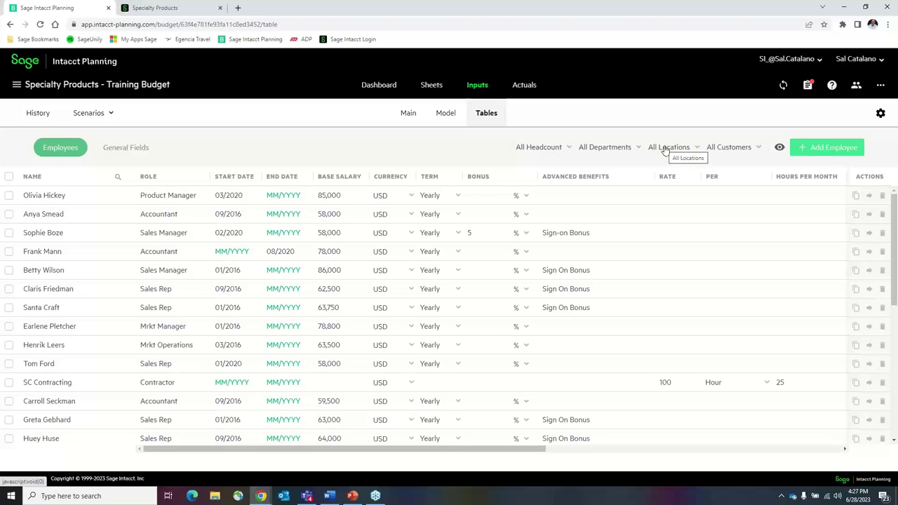
# Step: Return to the Main inputs page and turn on Grid entry for all budget lines
pyautogui.click(478, 86)
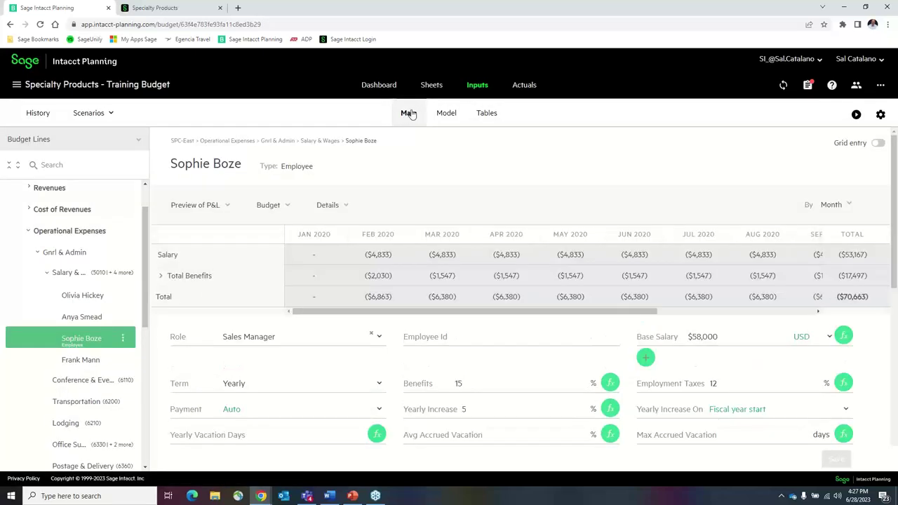
pyautogui.click(410, 114)
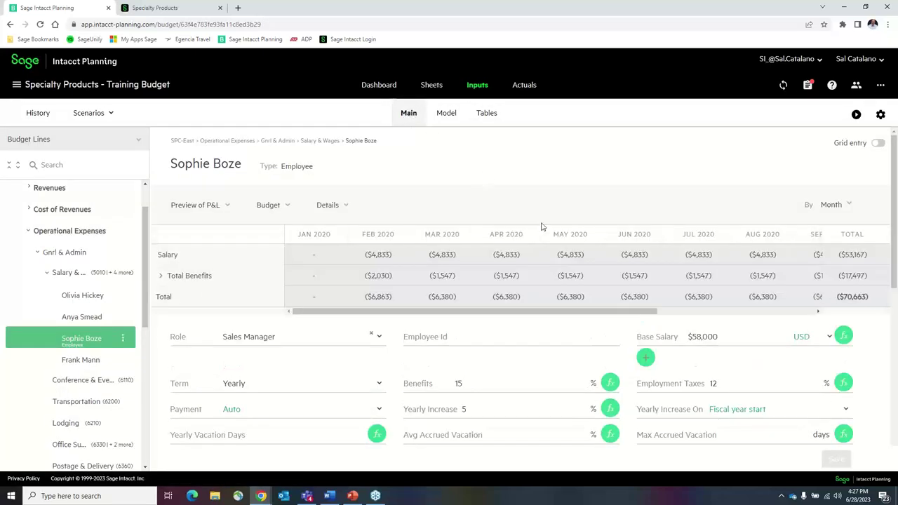
pyautogui.click(880, 143)
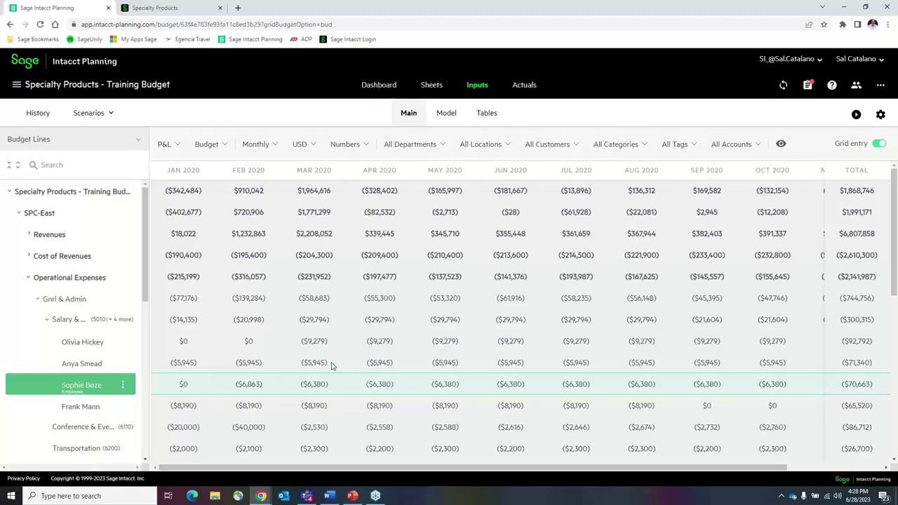
# Step: Open and close the Salary & Wages details from the grid, then turn Grid entry off
pyautogui.click(259, 364)
pyautogui.doubleClick(271, 322)
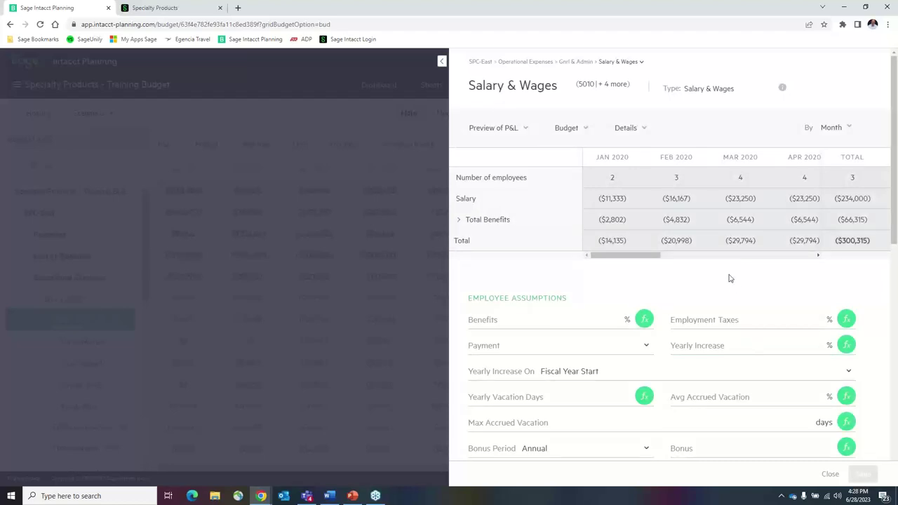
pyautogui.click(357, 116)
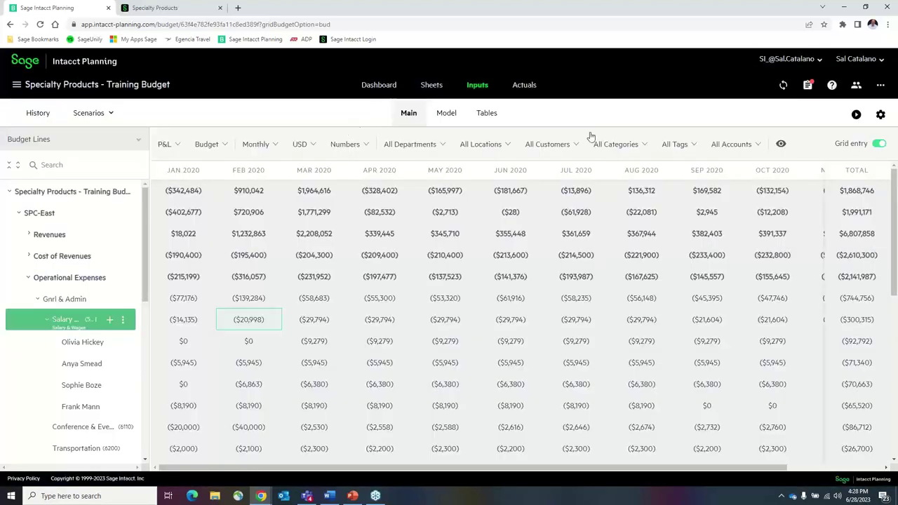
pyautogui.click(877, 143)
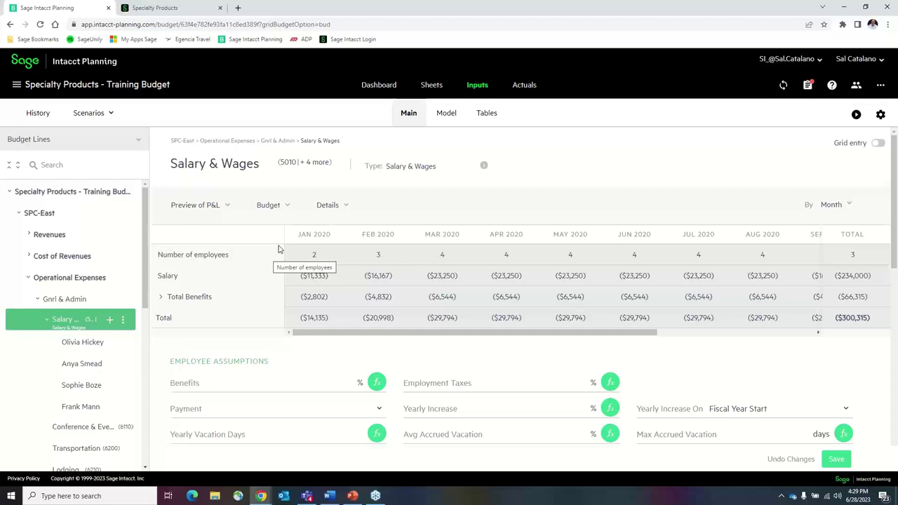
# Step: Switch to the Hospitality budget and open its Model page
pyautogui.click(446, 113)
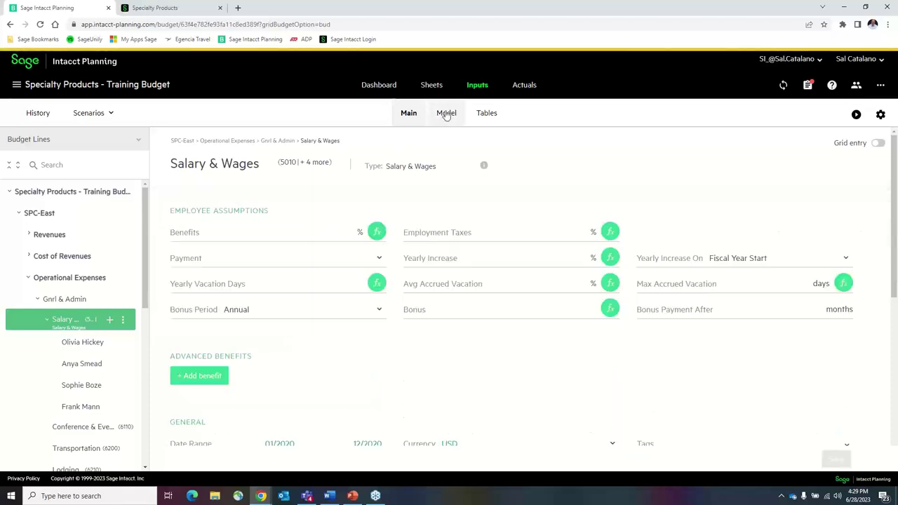
pyautogui.click(16, 84)
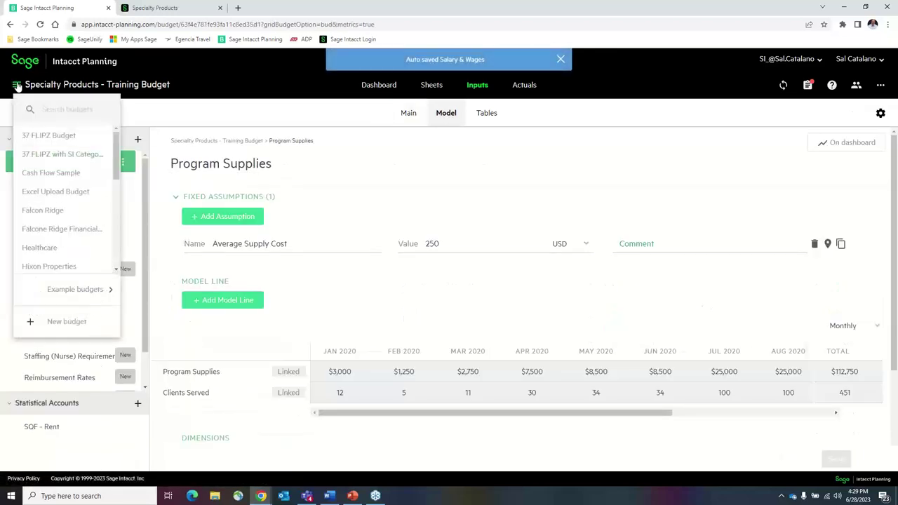
pyautogui.moveTo(119, 163); pyautogui.dragTo(112, 180)
pyautogui.click(55, 222)
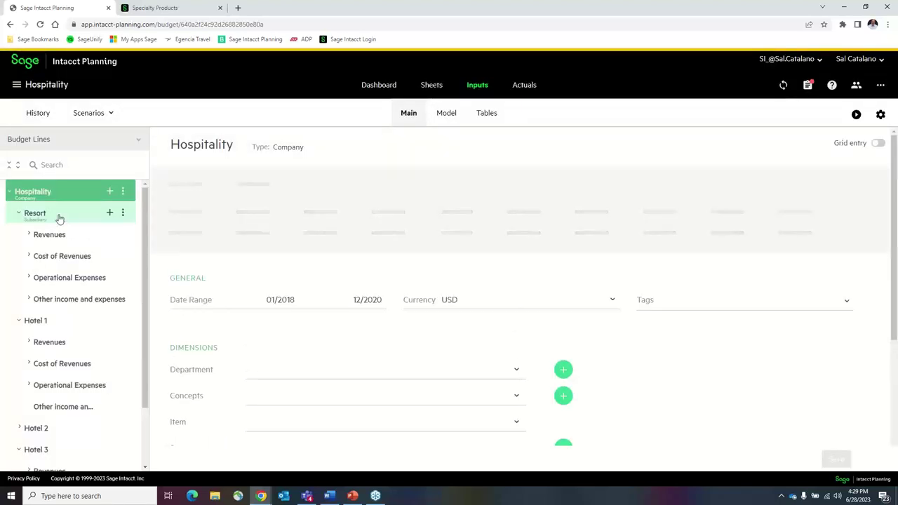
pyautogui.click(446, 113)
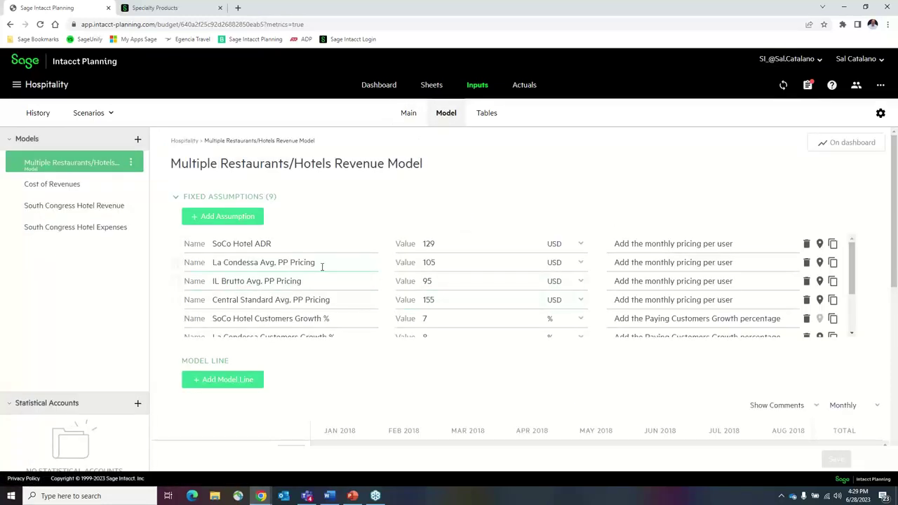
# Step: Review the nine fixed assumptions, such as SoCo Hotel ADR 129 USD, and the model lines
pyautogui.click(305, 245)
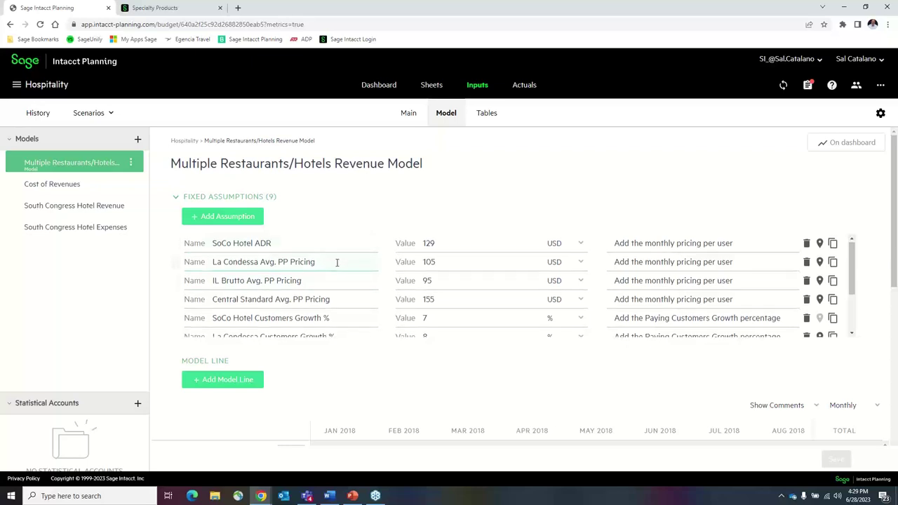
pyautogui.scroll(-2, 336, 260)
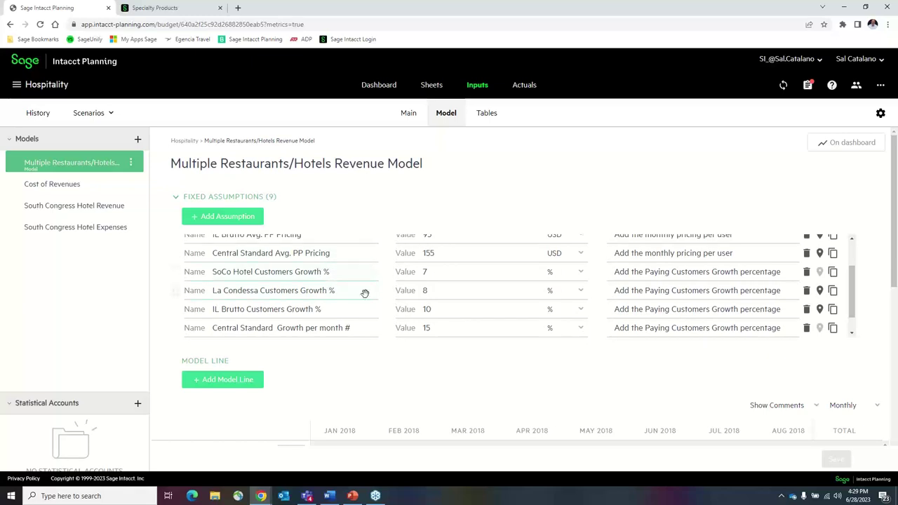
pyautogui.scroll(-1, 335, 275)
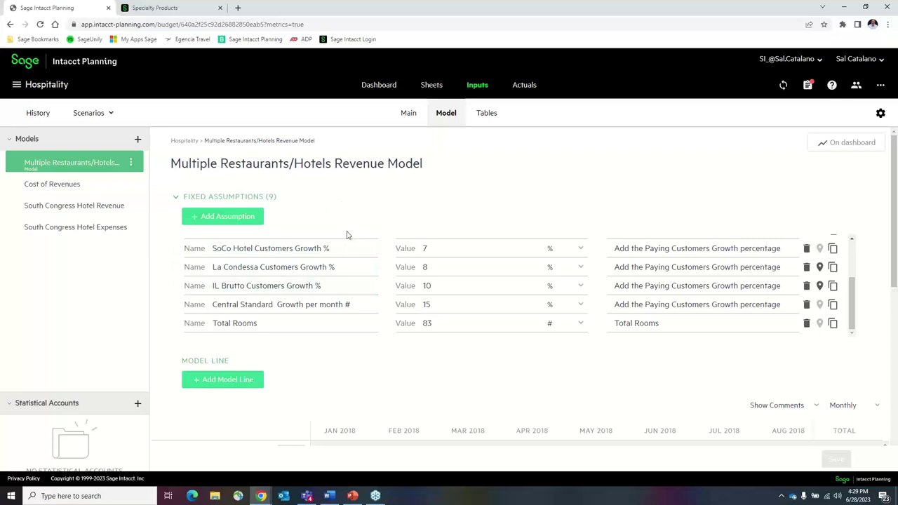
pyautogui.scroll(-3, 351, 236)
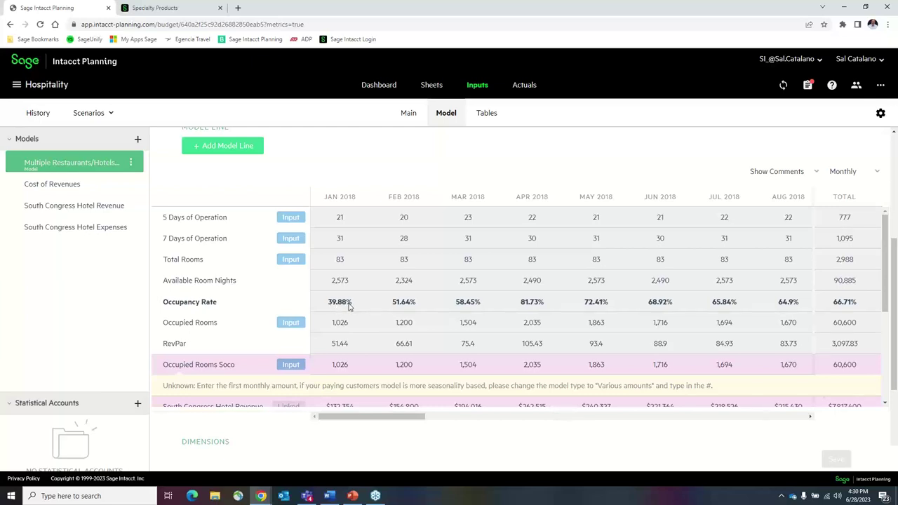
pyautogui.scroll(-1, 349, 306)
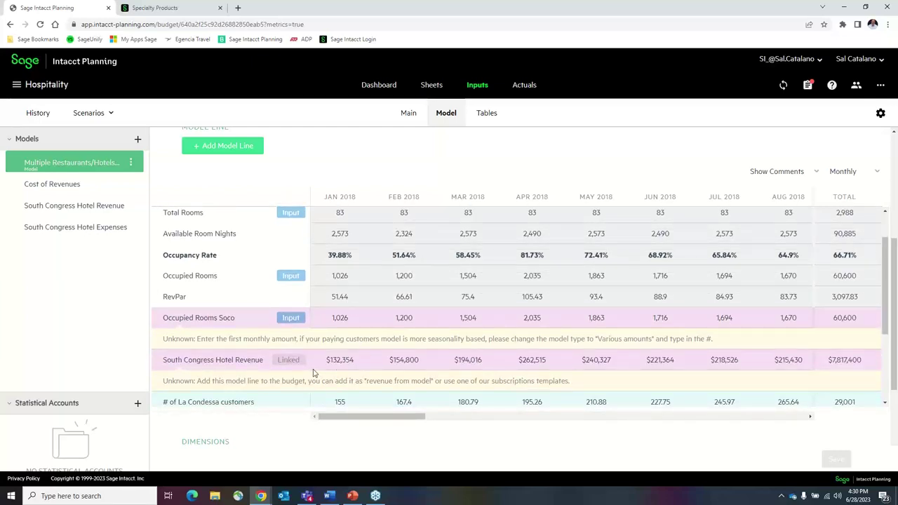
pyautogui.moveTo(226, 373)
pyautogui.scroll(3, 377, 301)
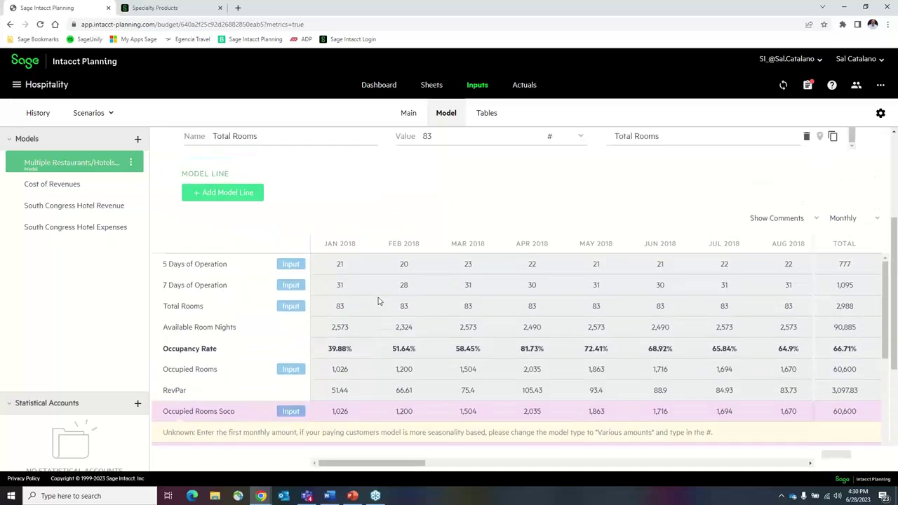
pyautogui.scroll(3, 377, 300)
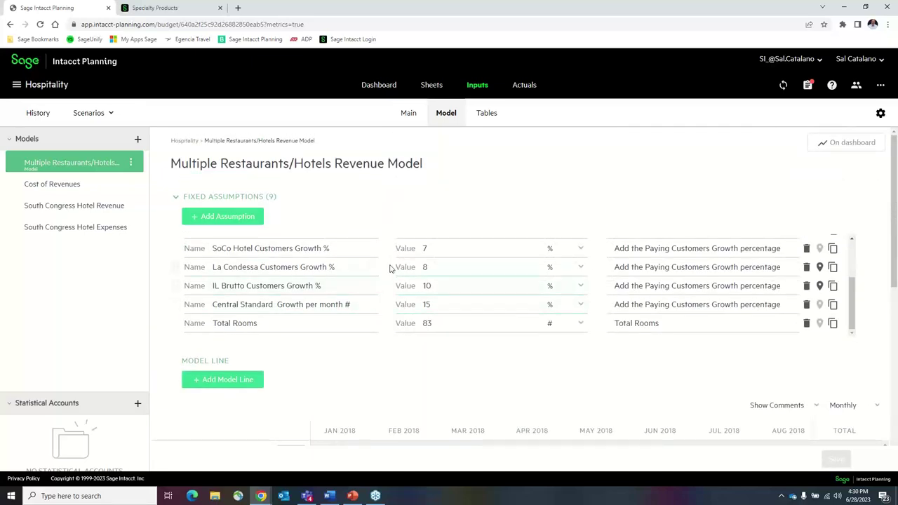
pyautogui.scroll(1, 337, 297)
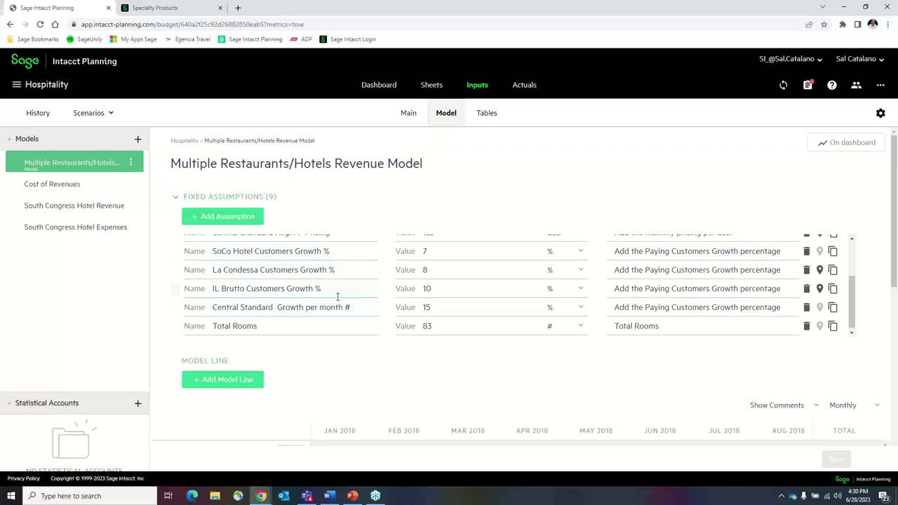
pyautogui.scroll(2, 337, 296)
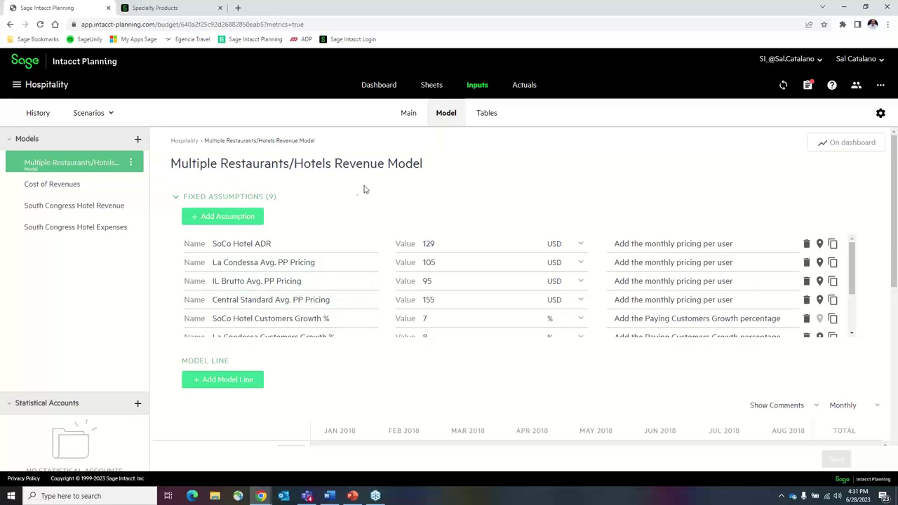
pyautogui.moveTo(138, 226)
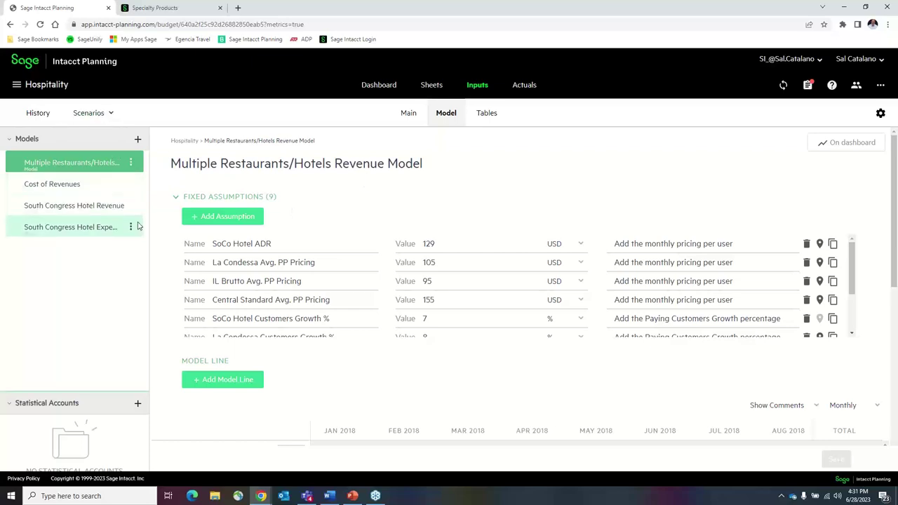
# Step: Open the South Congress Hotel Revenue model, with ADR 300 USD and 83 total rooms
pyautogui.click(64, 208)
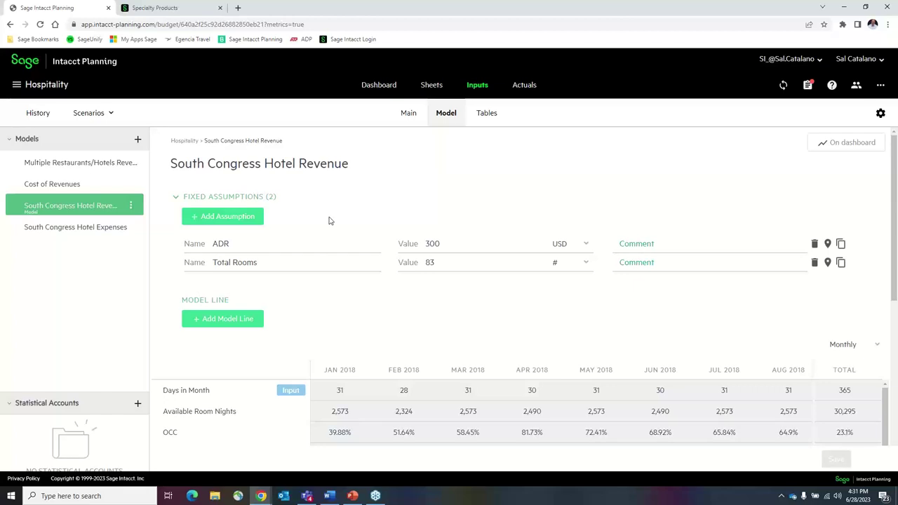
# Step: Switch to the Best Case: Increased Tourism scenario and view the Hospitality Profit & Loss sheet
pyautogui.click(104, 115)
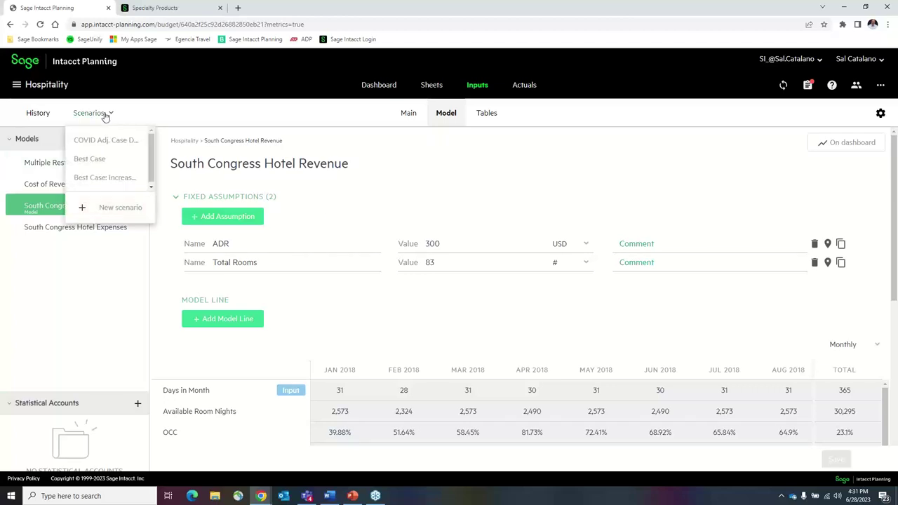
pyautogui.click(99, 179)
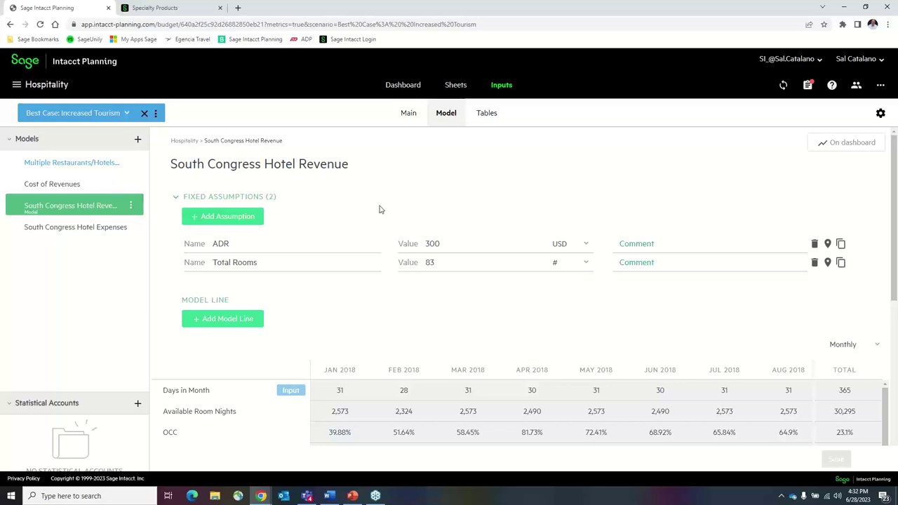
pyautogui.click(457, 87)
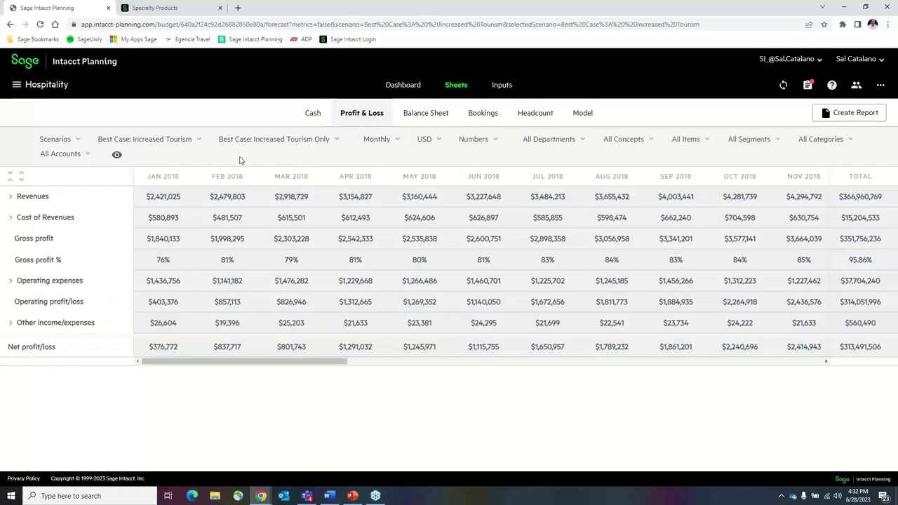
# Step: Compare Best Case: Increased Tourism vs. Budget with all property rows expanded, then return to Inputs
pyautogui.click(274, 139)
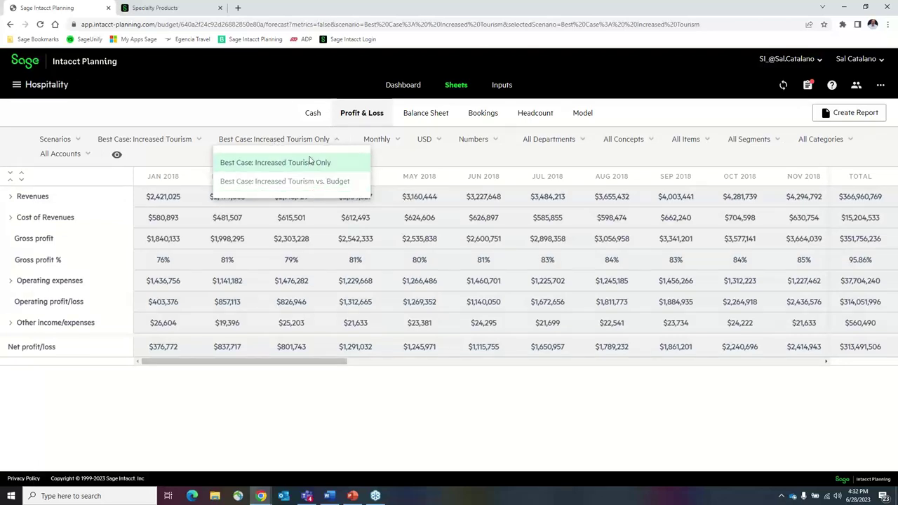
pyautogui.click(276, 183)
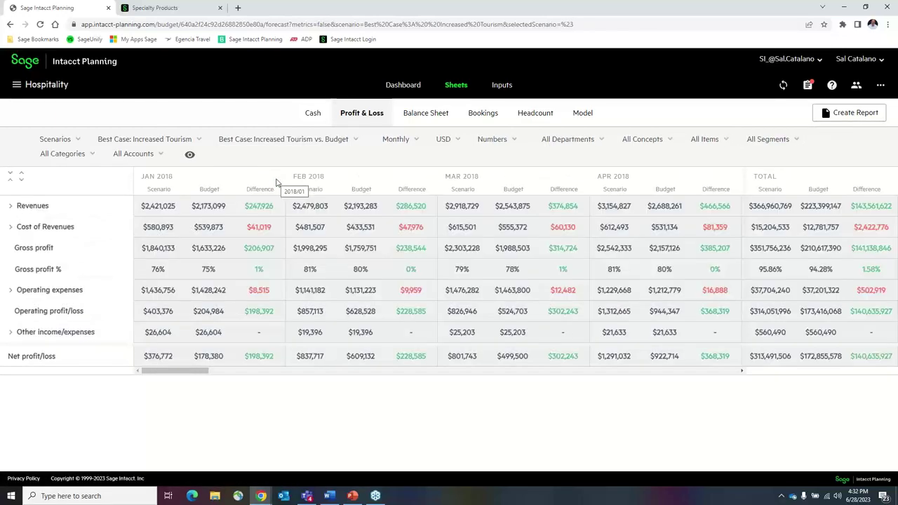
pyautogui.click(22, 179)
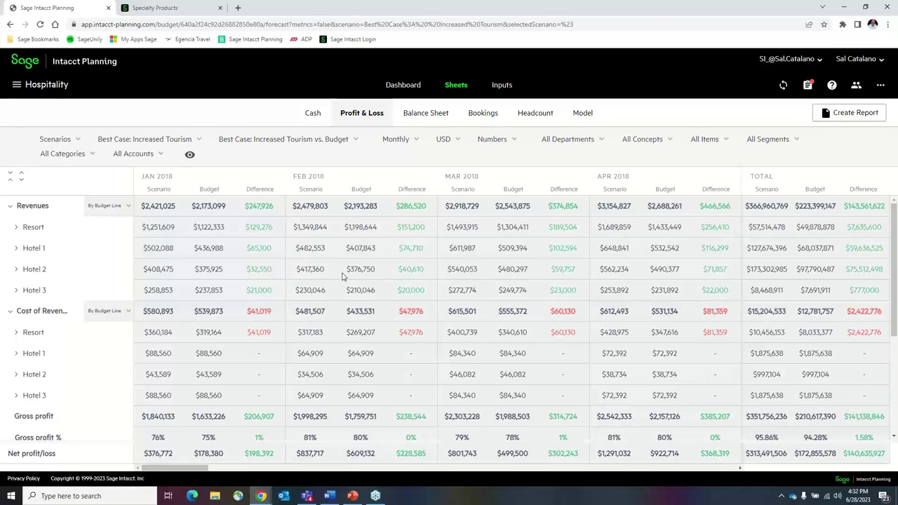
pyautogui.click(500, 86)
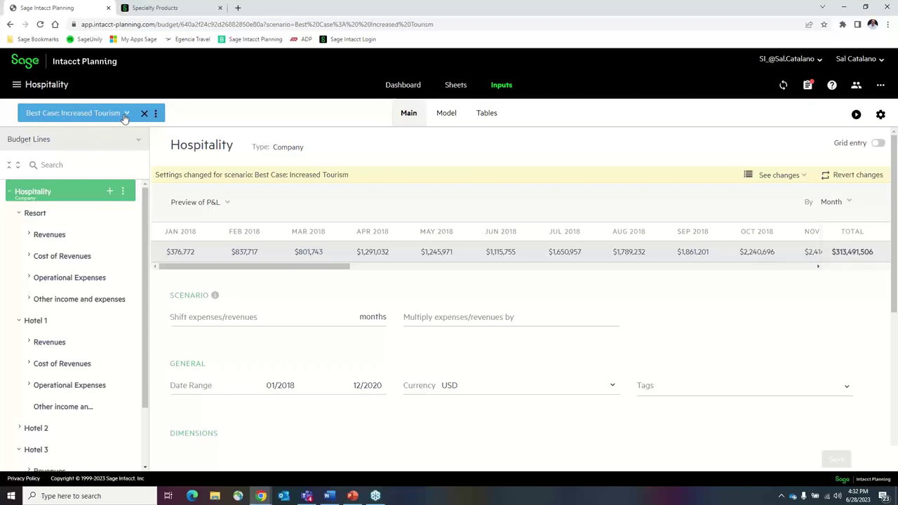
# Step: Review the scenario's actions menu, then remove the Best Case: Increased Tourism scenario chip
pyautogui.click(155, 114)
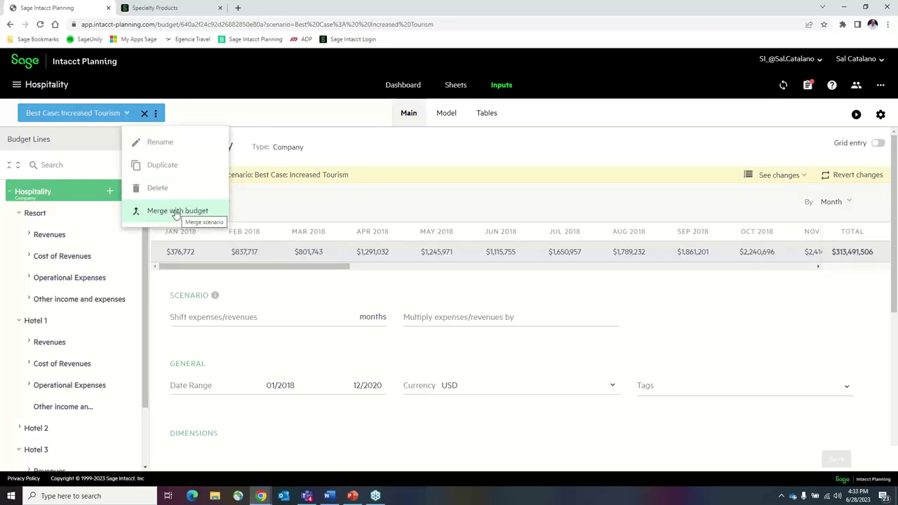
pyautogui.click(240, 115)
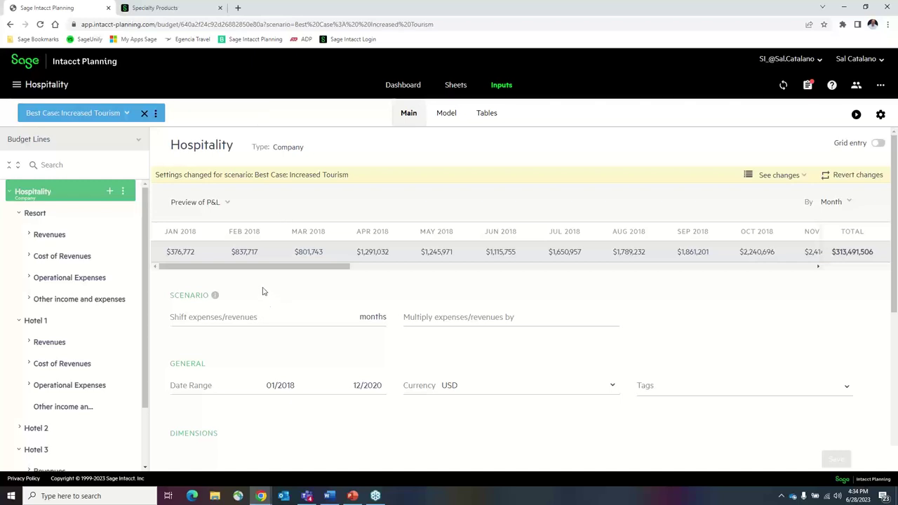
pyautogui.scroll(-5, 265, 291)
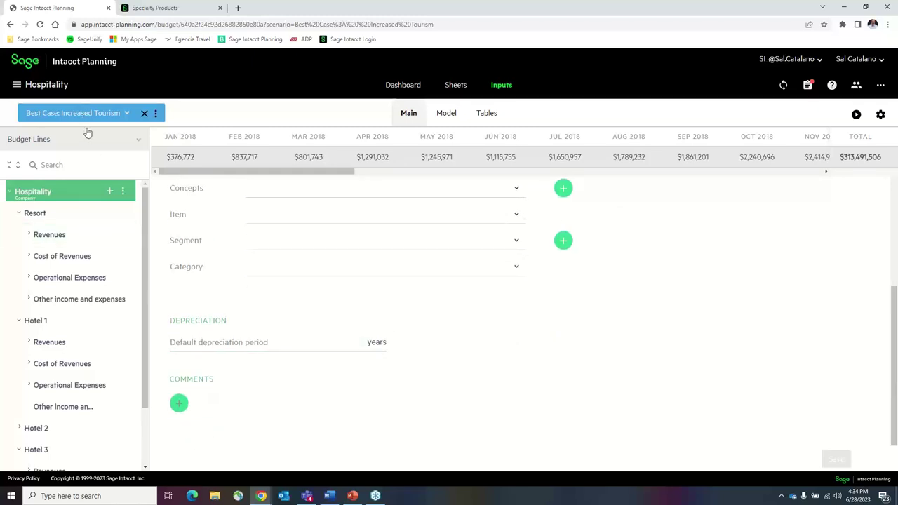
pyautogui.click(144, 114)
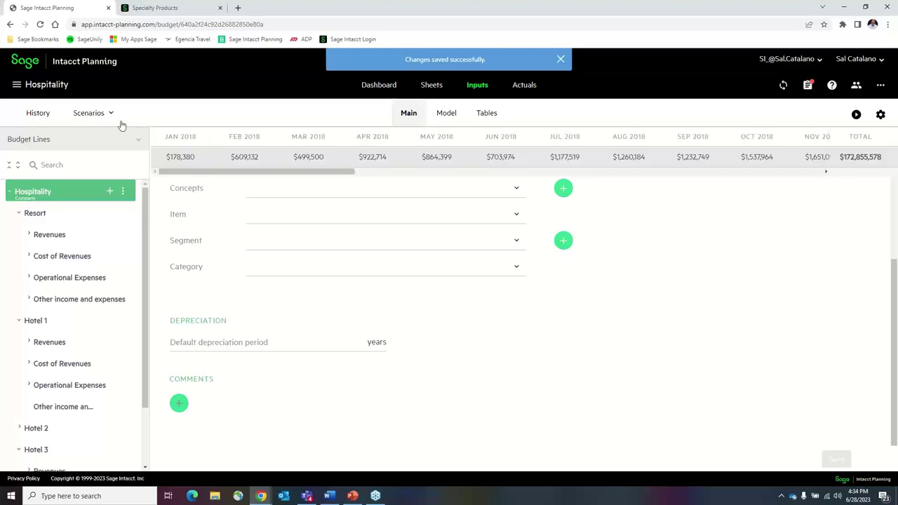
pyautogui.click(36, 114)
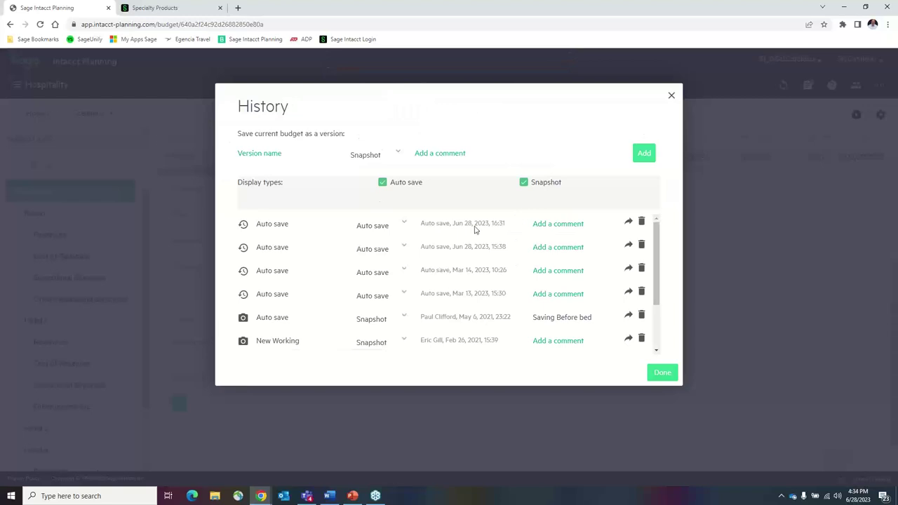
pyautogui.click(396, 154)
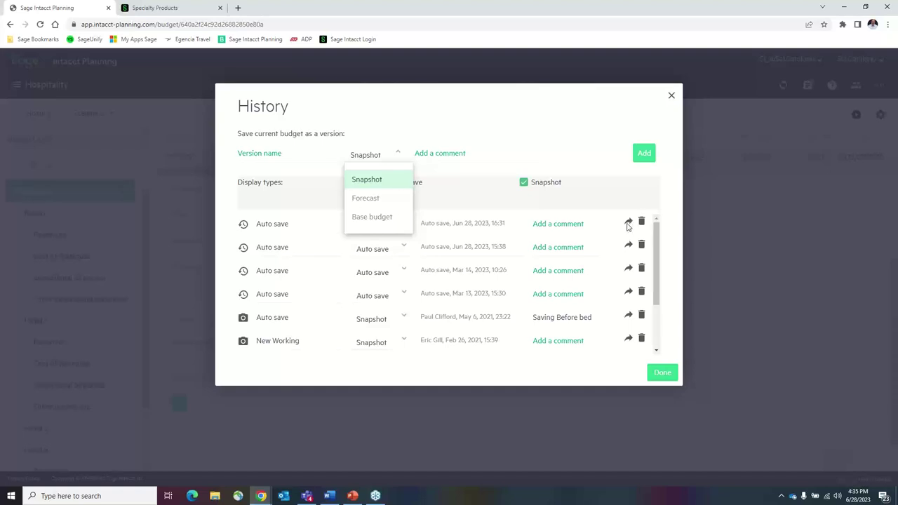
pyautogui.click(592, 134)
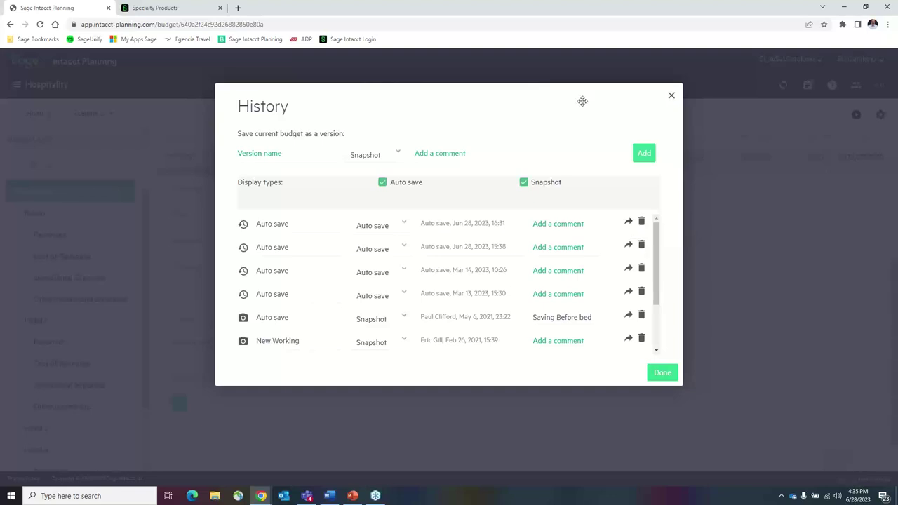
pyautogui.click(670, 96)
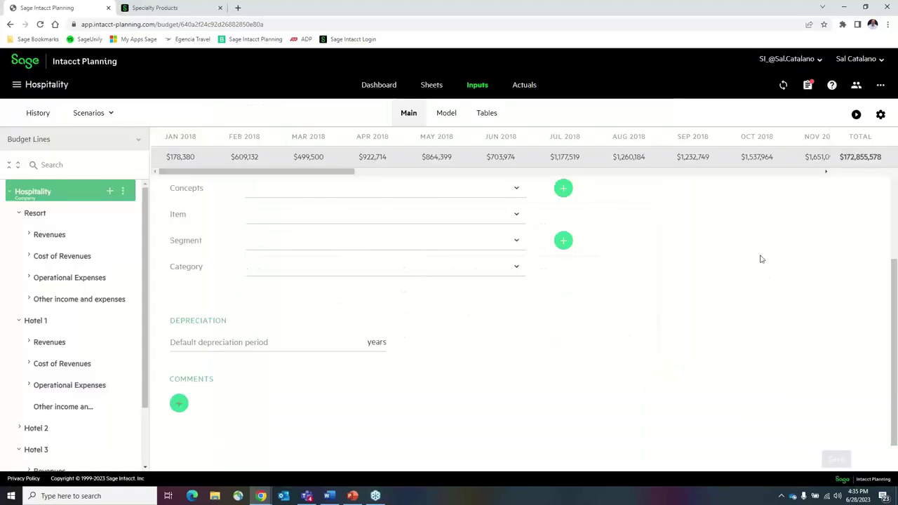
# Step: View the actuals summary, then switch to the Specialty Products - Training Budget
pyautogui.click(525, 85)
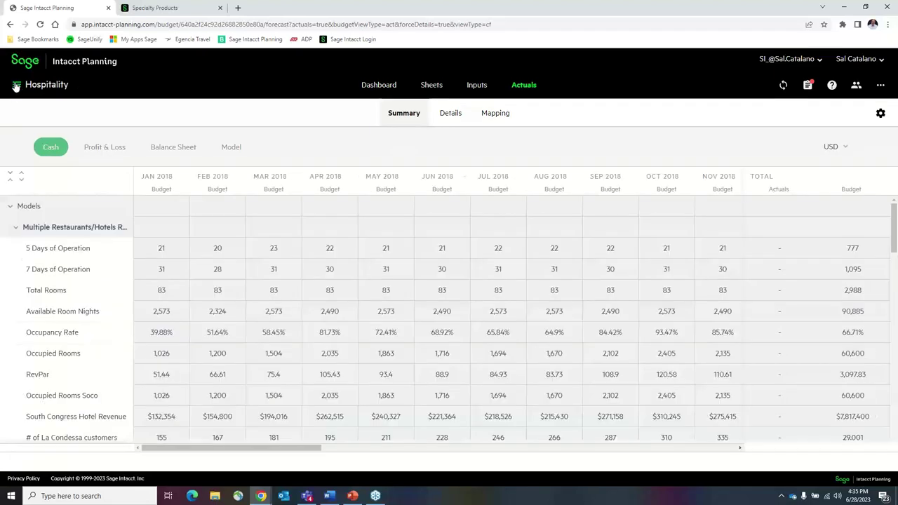
pyautogui.click(15, 86)
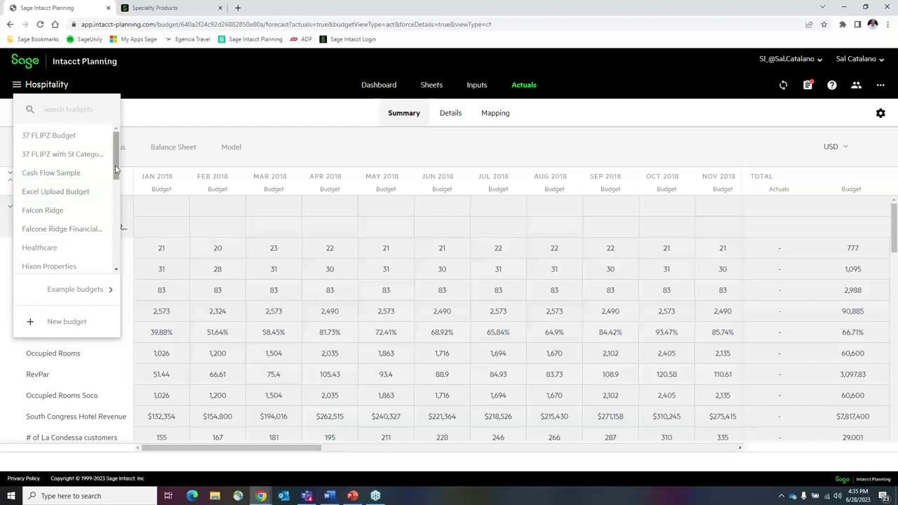
pyautogui.moveTo(115, 171); pyautogui.dragTo(112, 238)
pyautogui.click(83, 237)
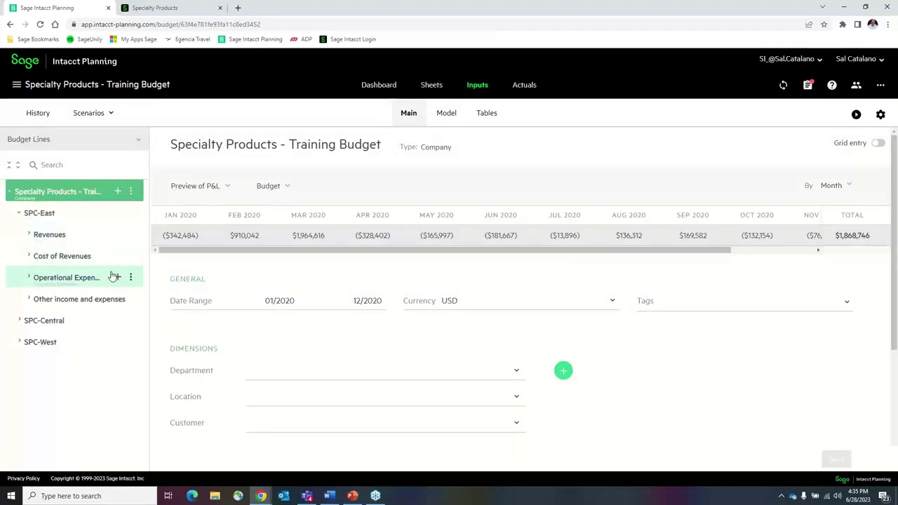
# Step: Show SPC-East Transportation in Budget vs. Past Data view: 2019 $26,756 against 2020 $26,700
pyautogui.click(29, 279)
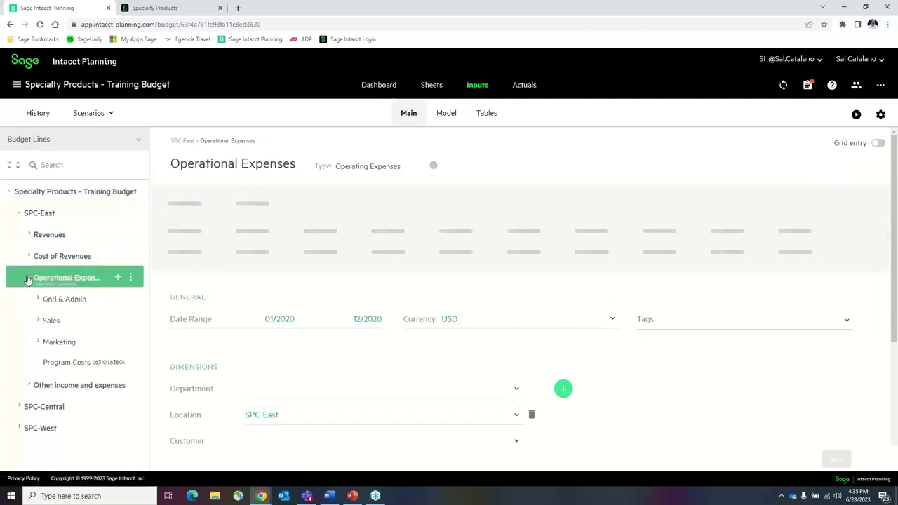
pyautogui.click(38, 300)
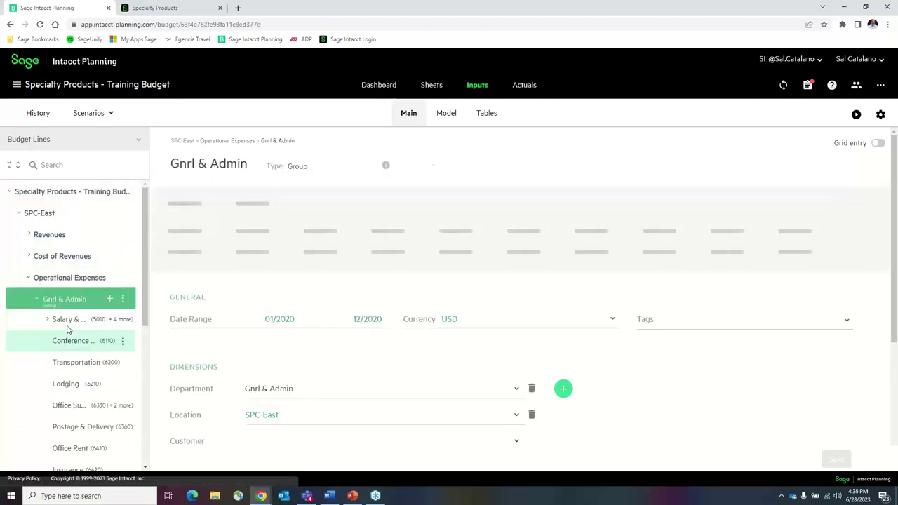
pyautogui.click(77, 366)
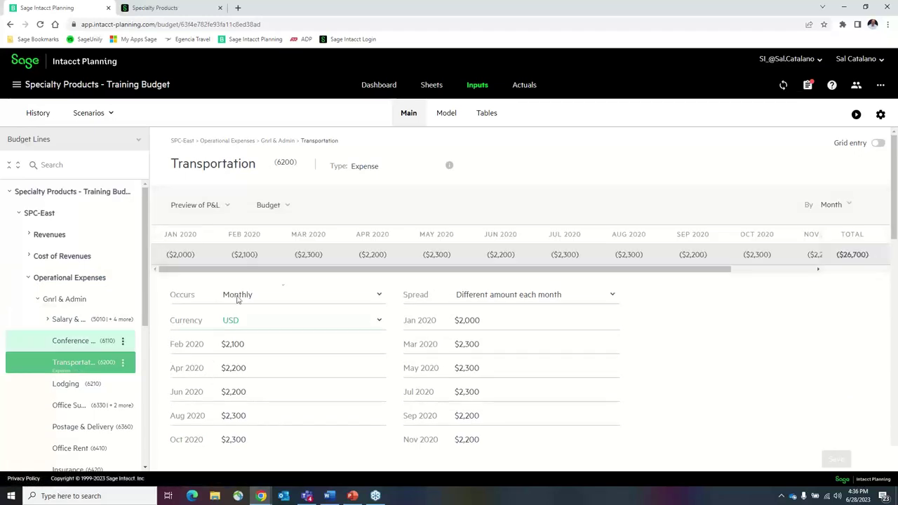
pyautogui.click(287, 206)
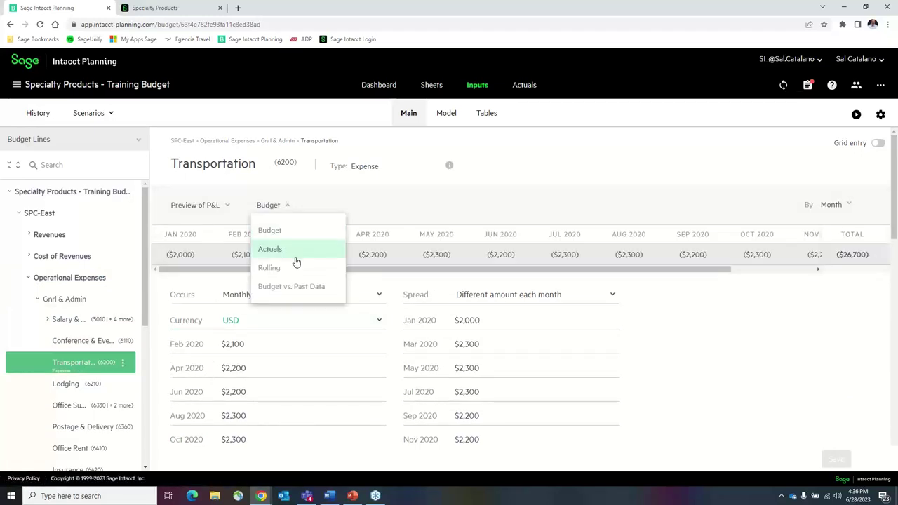
pyautogui.click(288, 289)
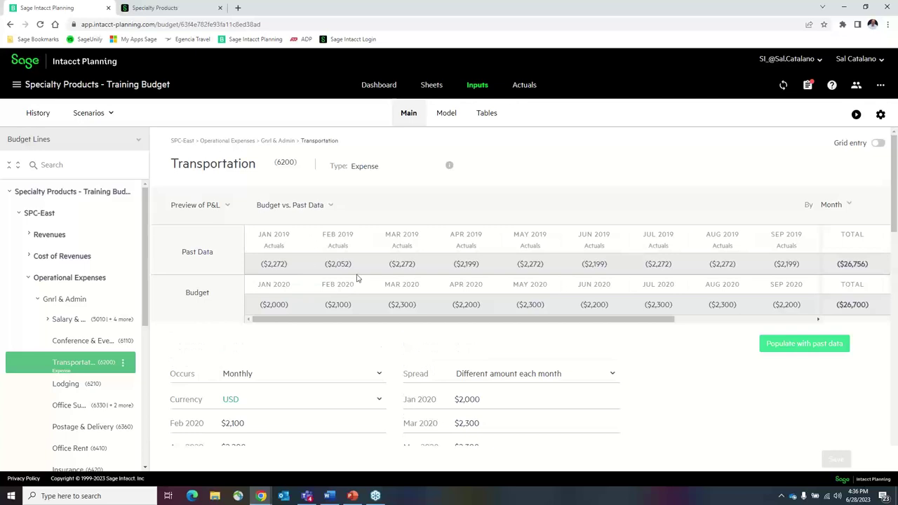
pyautogui.click(525, 84)
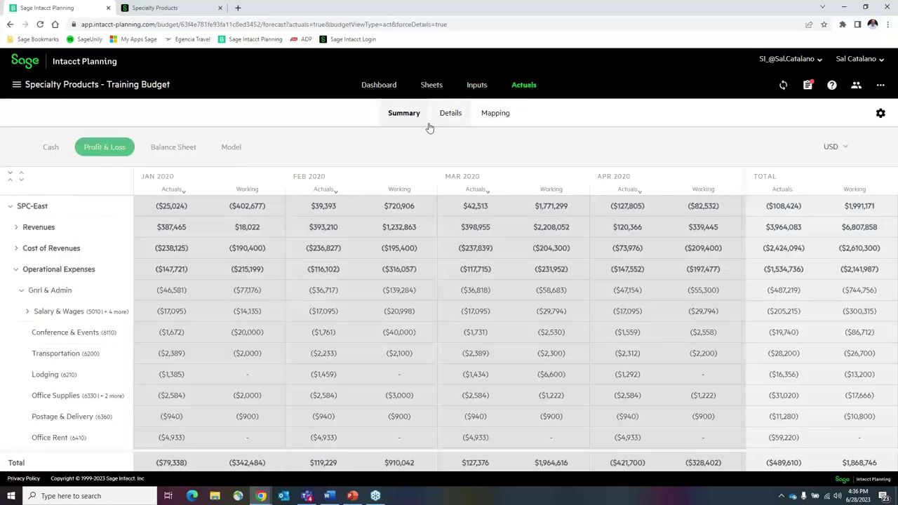
# Step: View the Actuals Details transaction list, then bring up the Training Budget settings
pyautogui.click(450, 115)
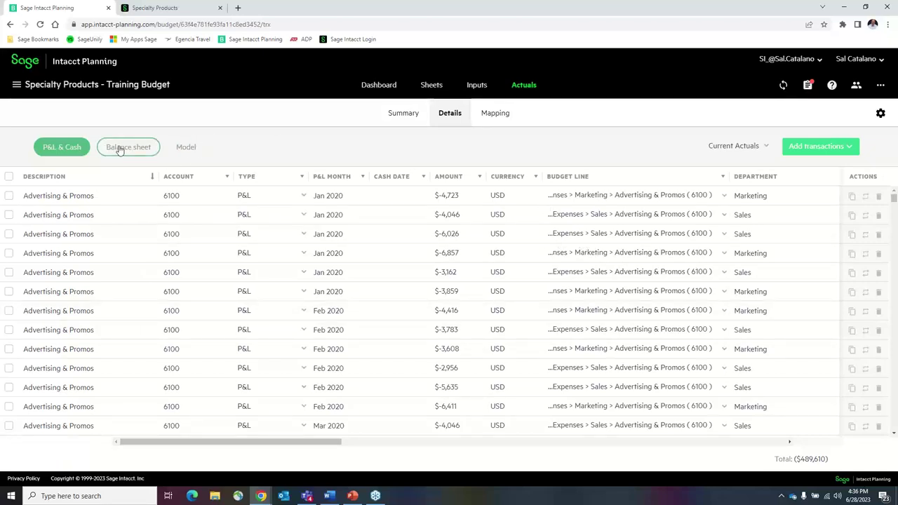
pyautogui.click(881, 115)
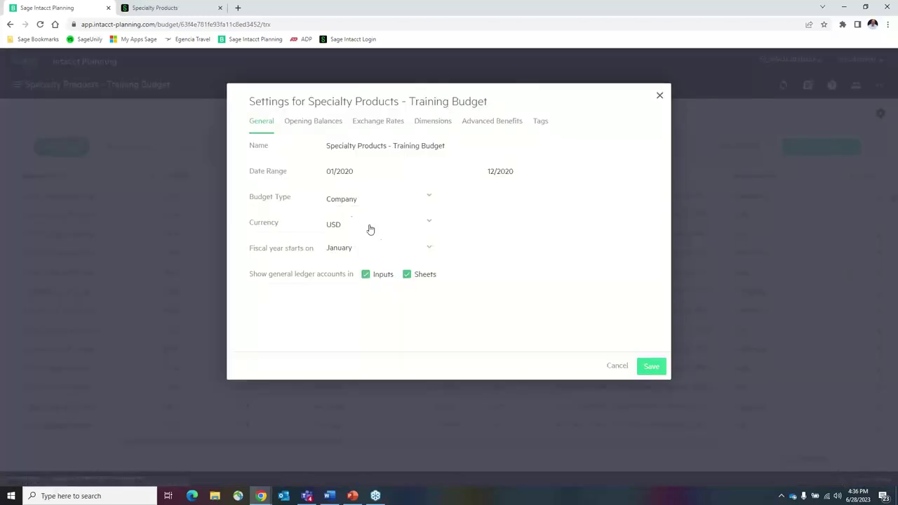
# Step: Review monthly exchange rates EUR 0.920932, JPY 130.4997, GBP 0.80648 against USD, plus actuals rate options
pyautogui.click(429, 225)
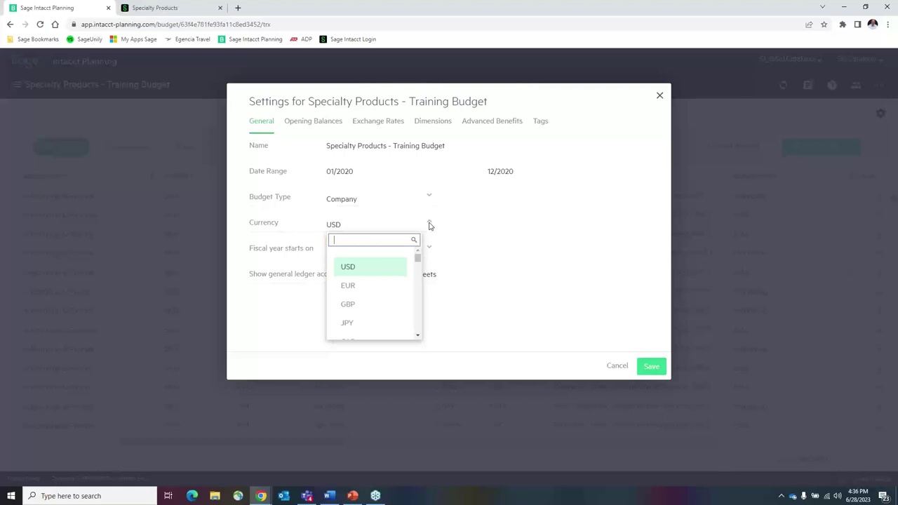
pyautogui.click(370, 124)
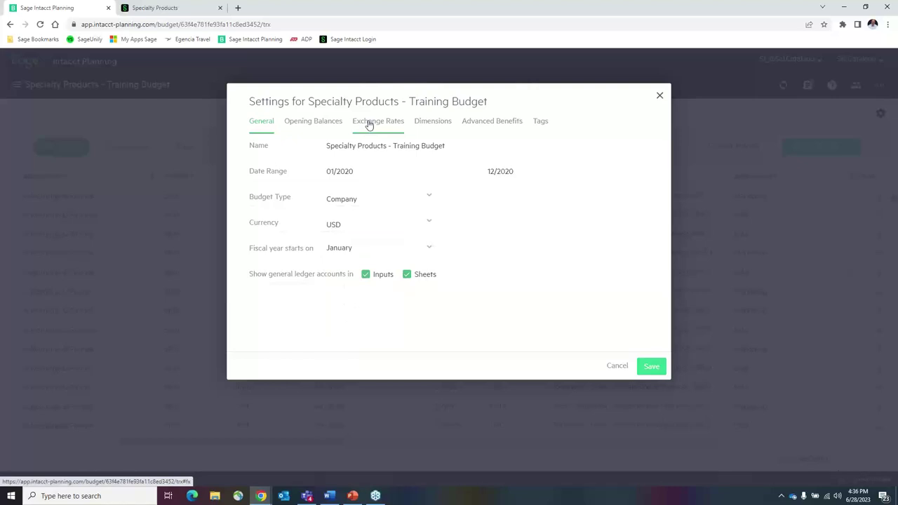
pyautogui.click(370, 124)
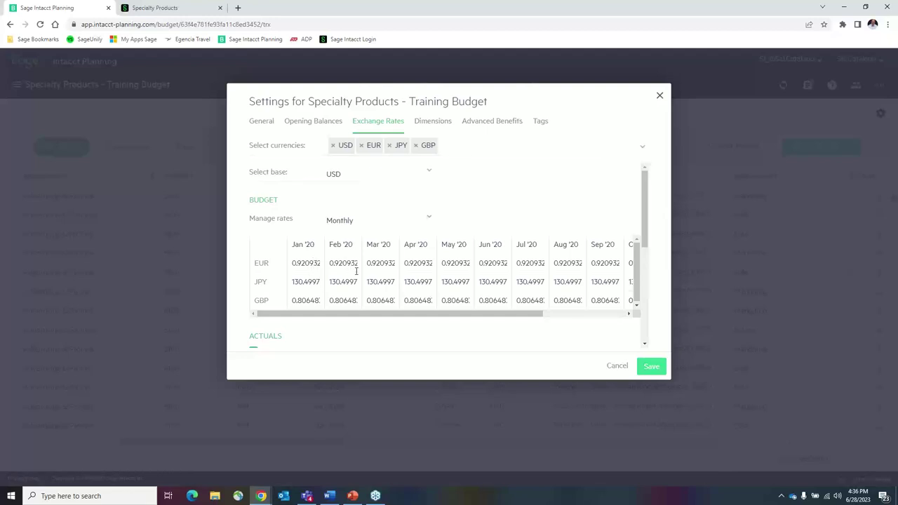
pyautogui.scroll(-1, 417, 269)
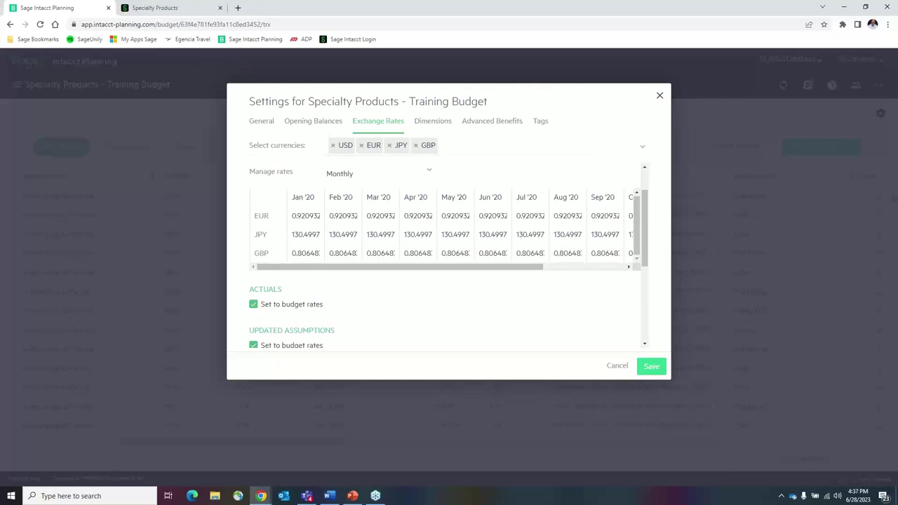
pyautogui.hotkey('alt', 'Tab')
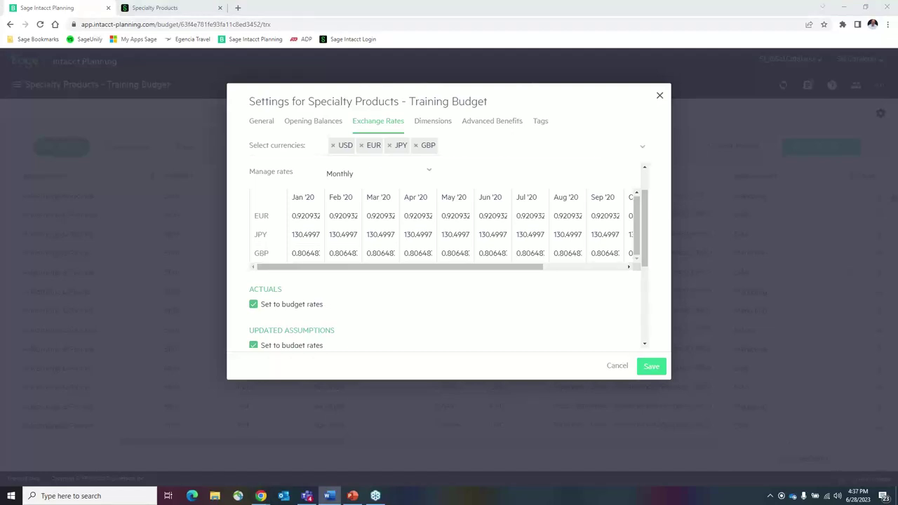
pyautogui.click(660, 96)
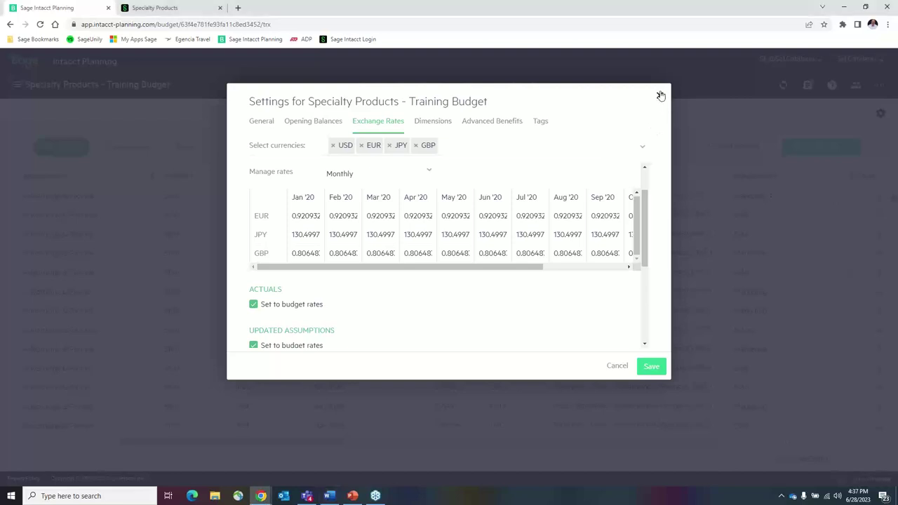
# Step: Close the Training Budget settings dialog to return to Actuals Details
pyautogui.click(659, 96)
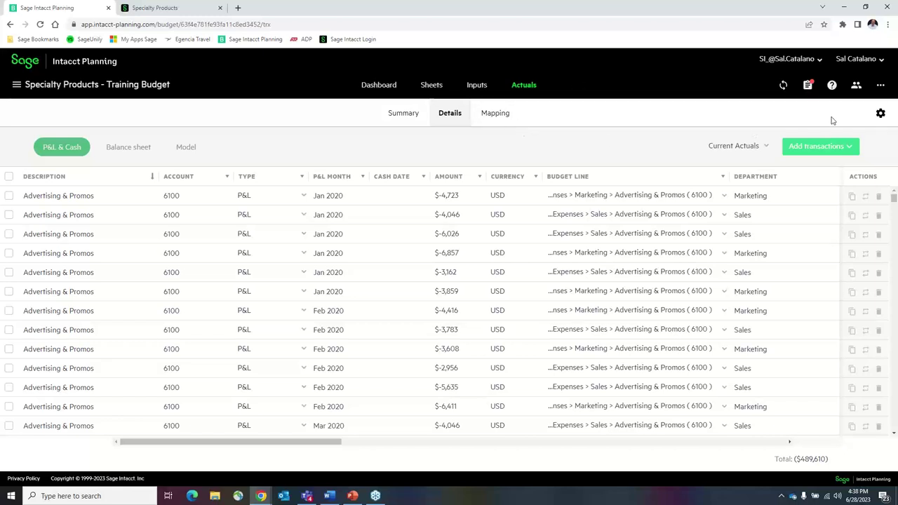
# Step: In the budget's Advanced Benefits settings, add a new budget-wide benefit default
pyautogui.click(881, 114)
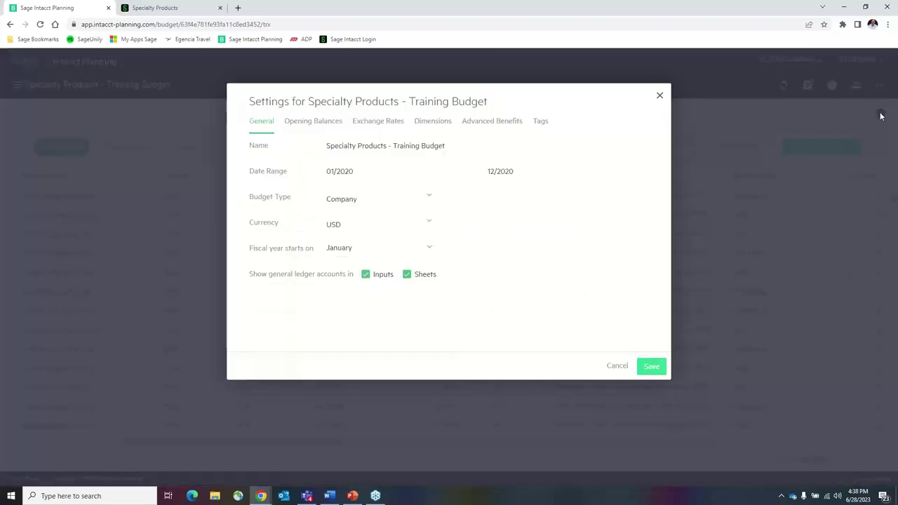
pyautogui.click(483, 124)
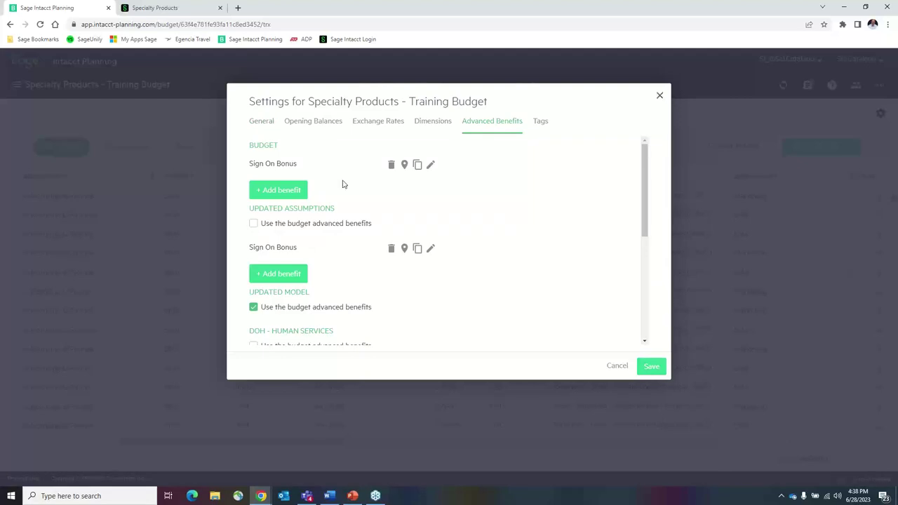
pyautogui.click(279, 190)
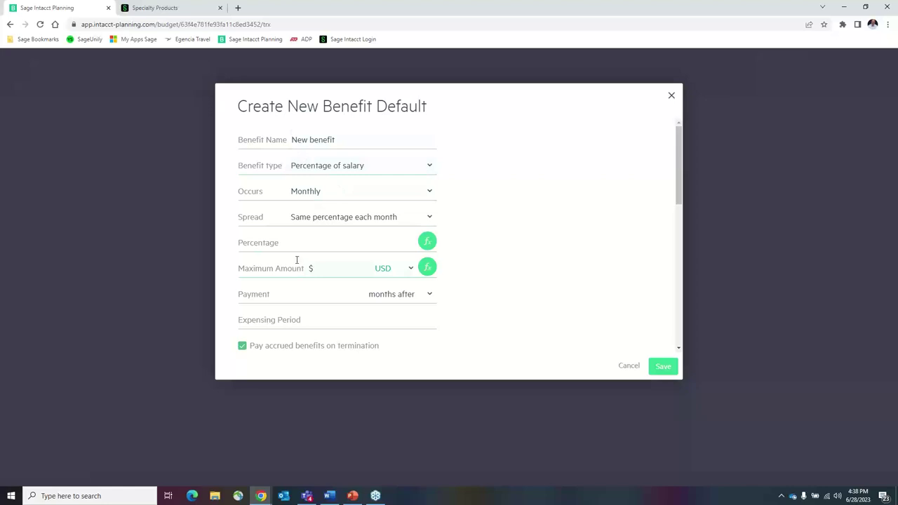
# Step: Review the benefit type and occurrence options, keeping Percentage of salary and Monthly
pyautogui.click(431, 167)
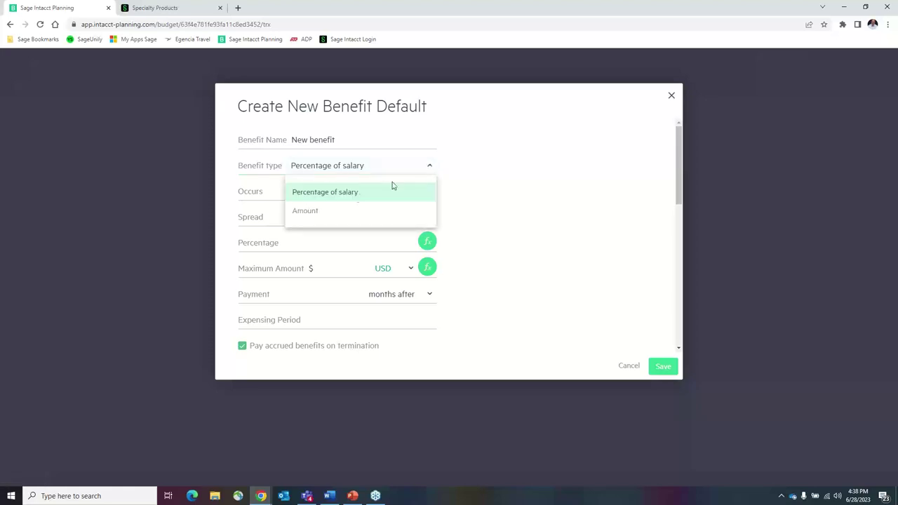
pyautogui.click(534, 144)
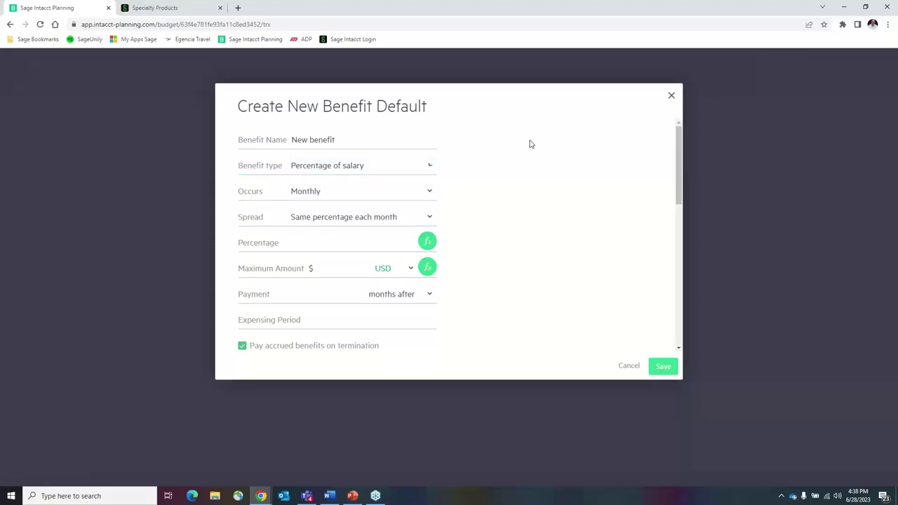
pyautogui.click(427, 193)
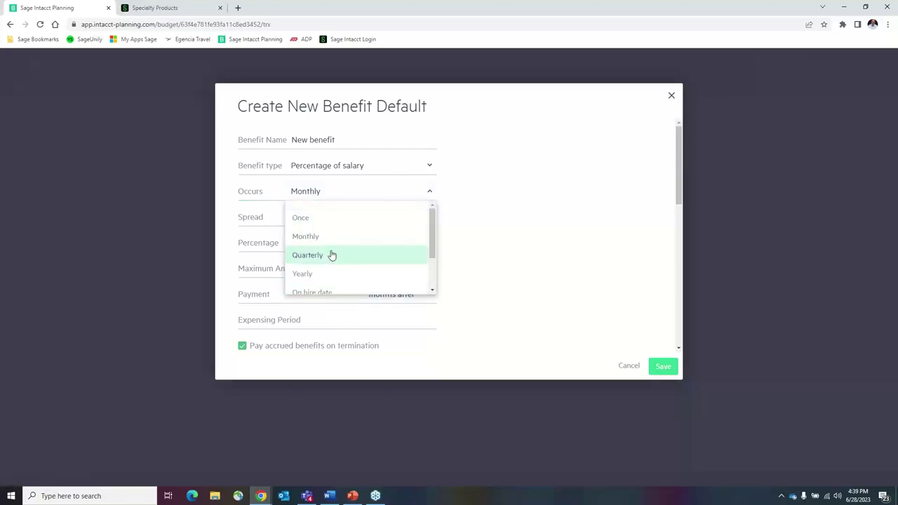
pyautogui.click(524, 155)
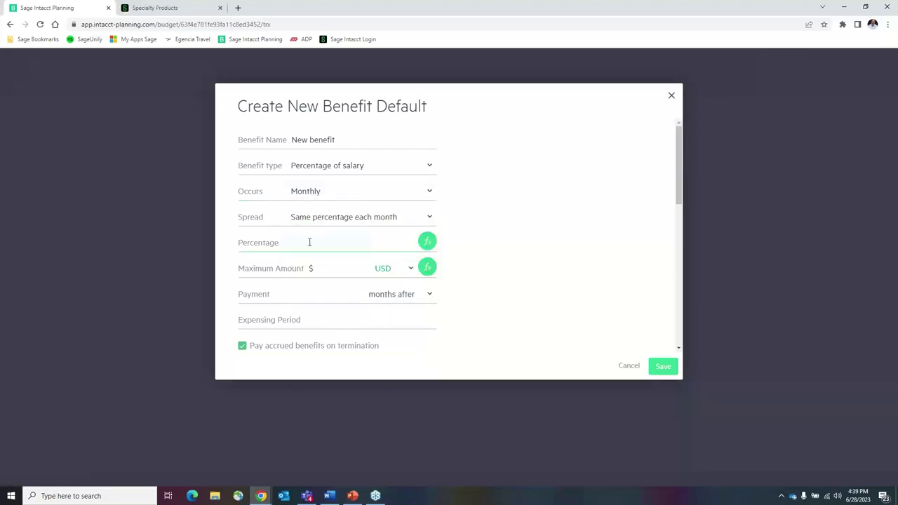
pyautogui.click(321, 244)
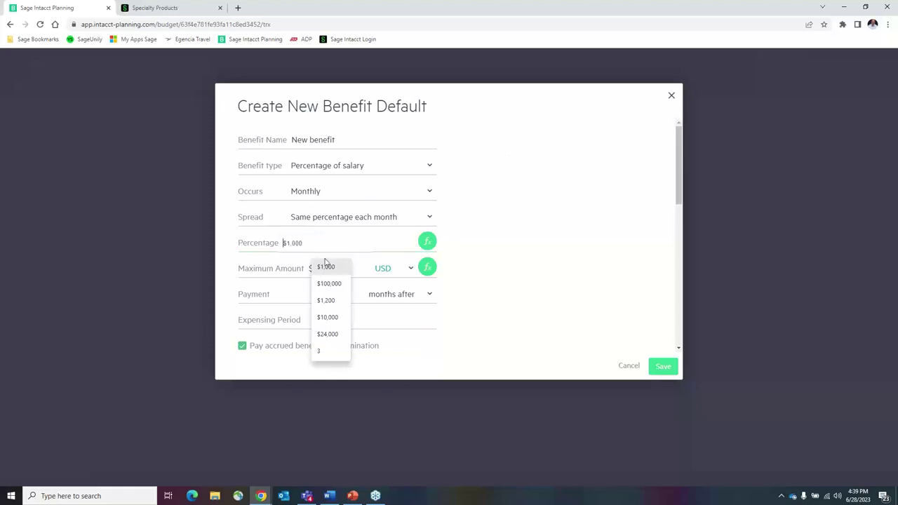
pyautogui.click(288, 268)
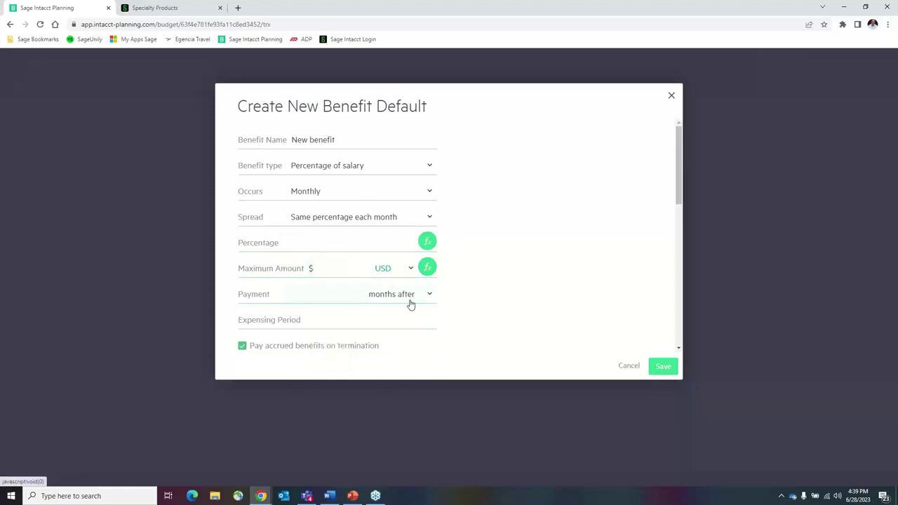
# Step: Check the Employees from and Department choices, leaving Employees from as All
pyautogui.scroll(-2, 411, 305)
pyautogui.scroll(-2, 295, 266)
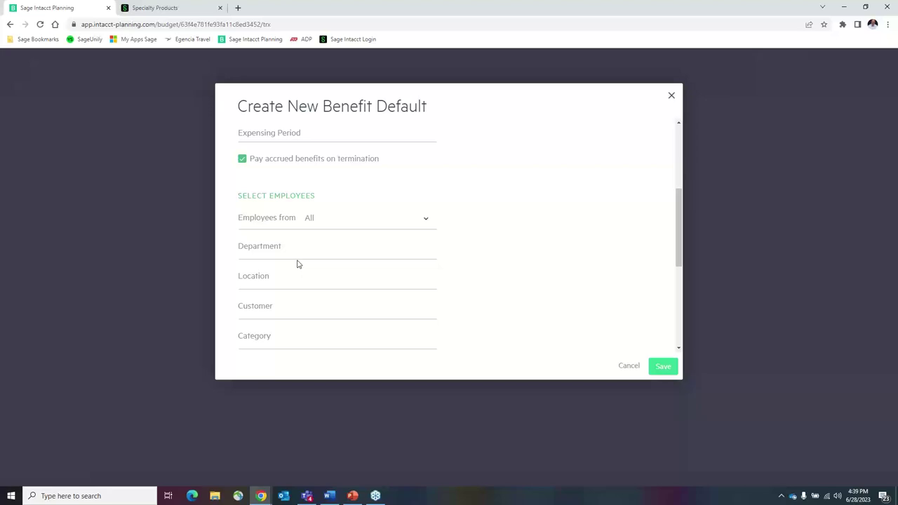
pyautogui.click(425, 220)
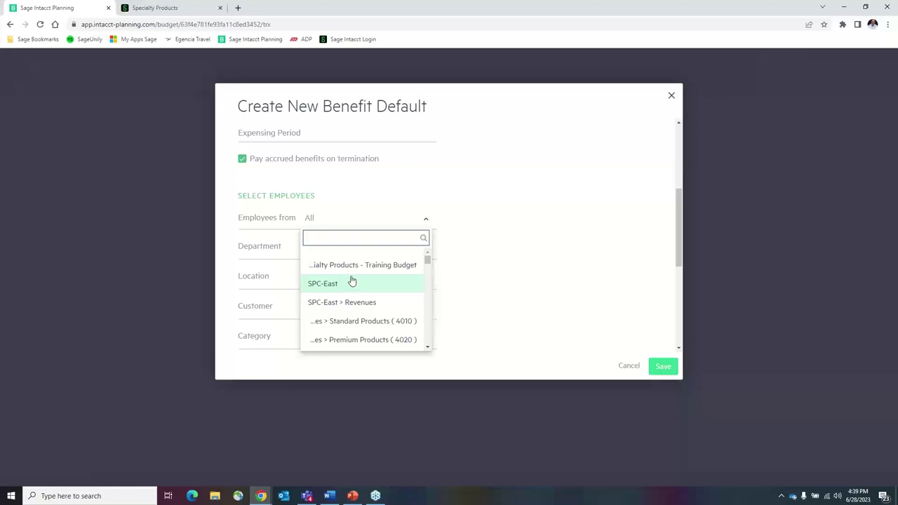
pyautogui.scroll(-2, 379, 288)
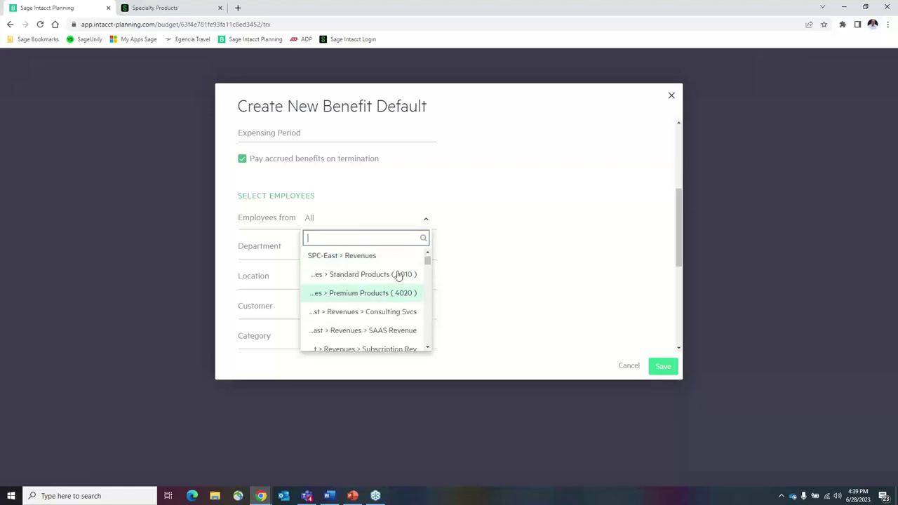
pyautogui.click(499, 181)
pyautogui.click(324, 260)
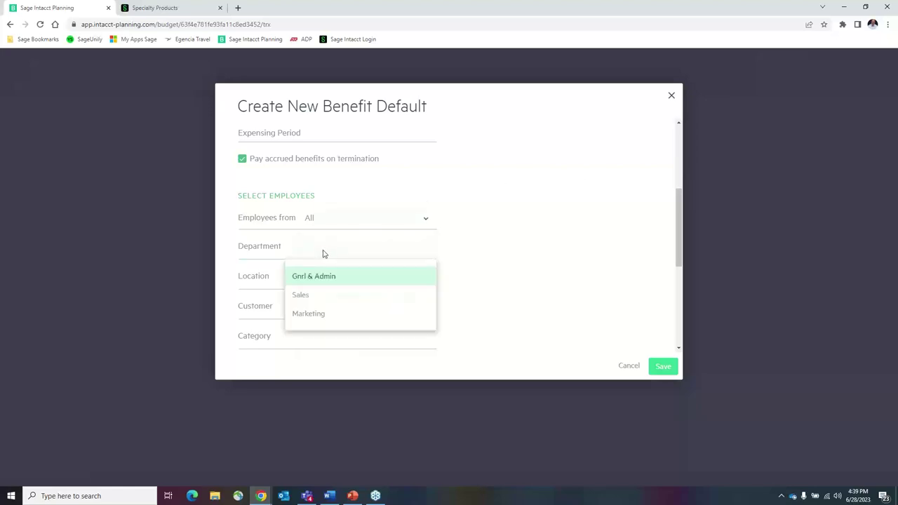
pyautogui.click(447, 262)
# Step: Check the Location choices, then cancel the new benefit default and close the budget settings
pyautogui.click(314, 279)
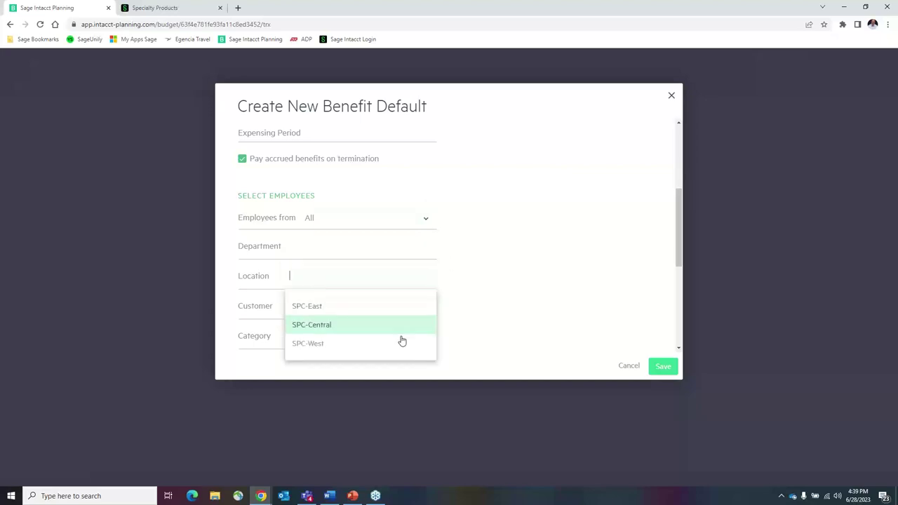
pyautogui.click(633, 367)
pyautogui.click(633, 368)
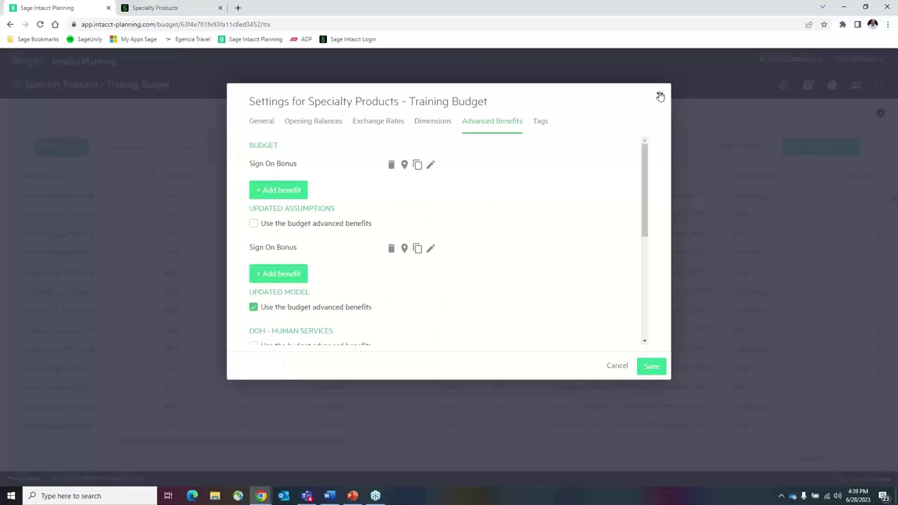
pyautogui.click(599, 370)
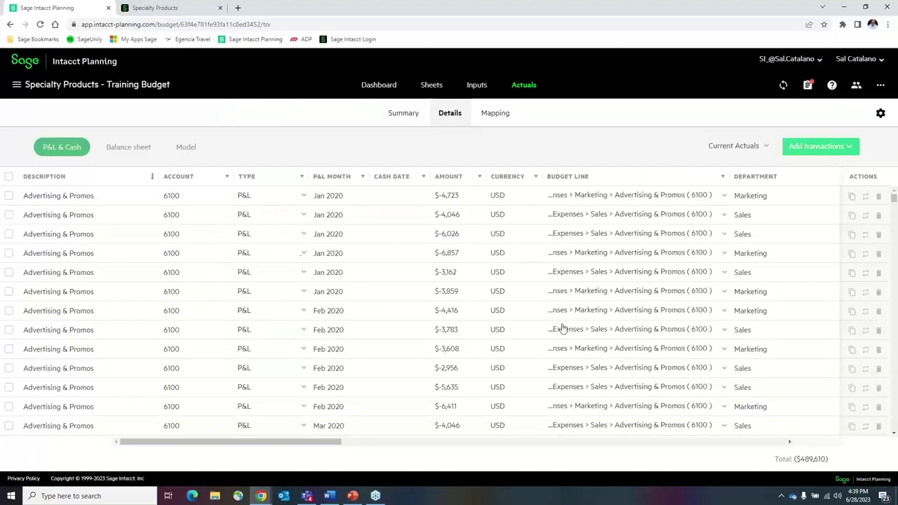
# Step: Open an employee's inputs under Salary & Wages and preview the new benefit form, closing it unsaved
pyautogui.click(477, 84)
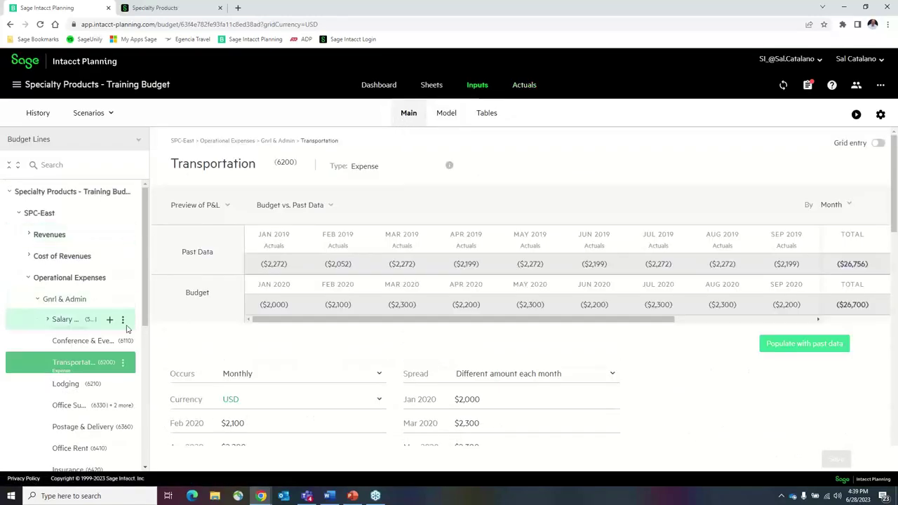
pyautogui.click(46, 320)
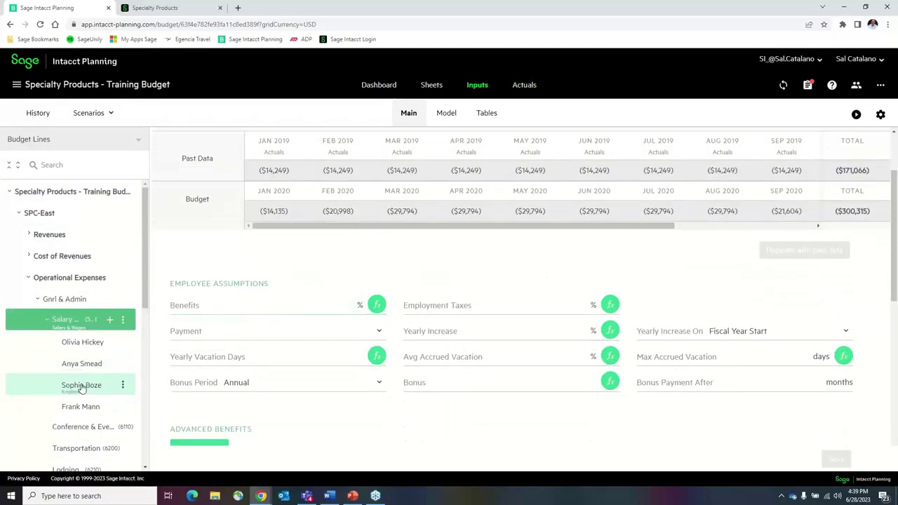
pyautogui.click(81, 387)
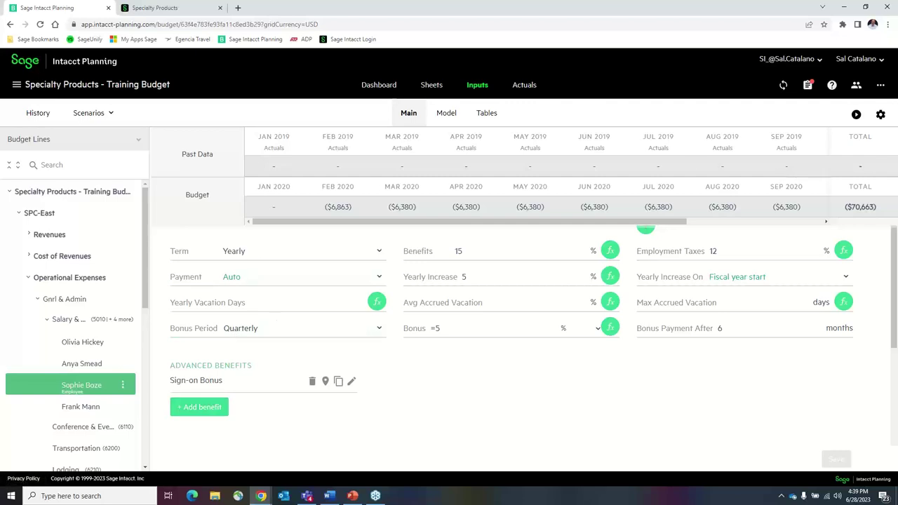
pyautogui.click(199, 410)
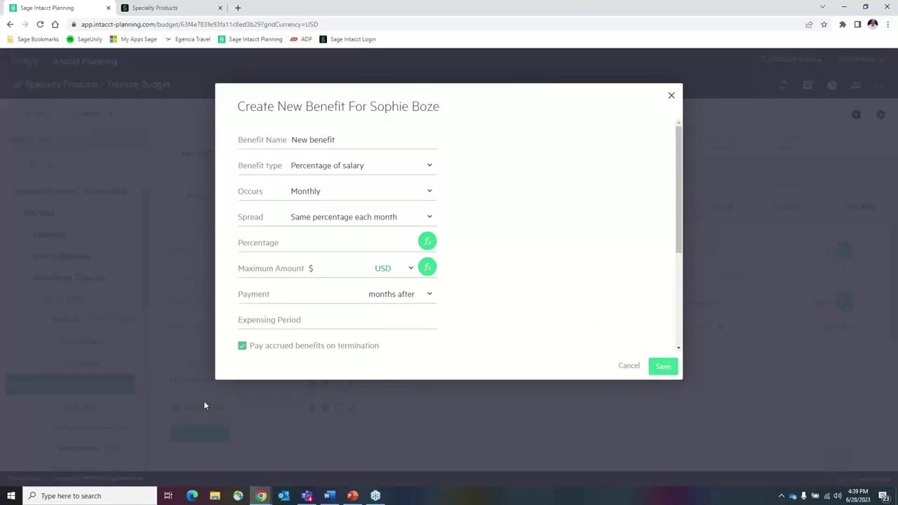
pyautogui.click(670, 97)
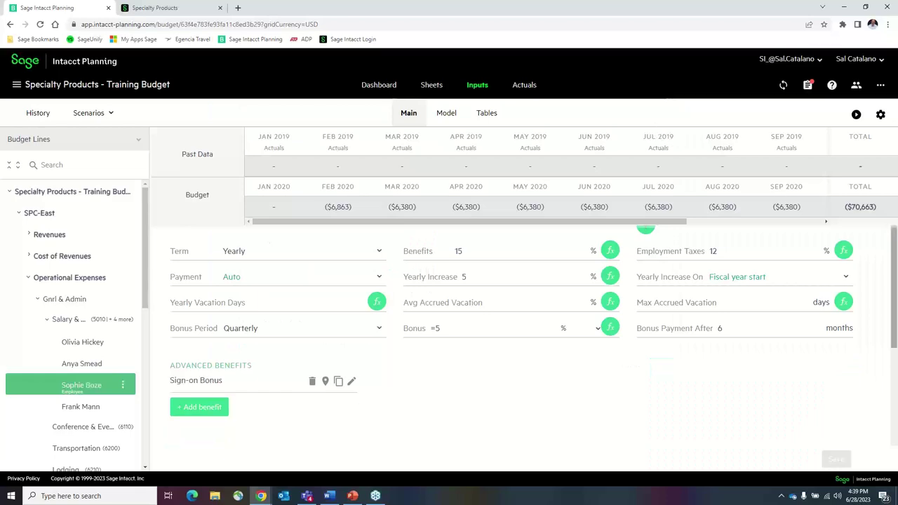